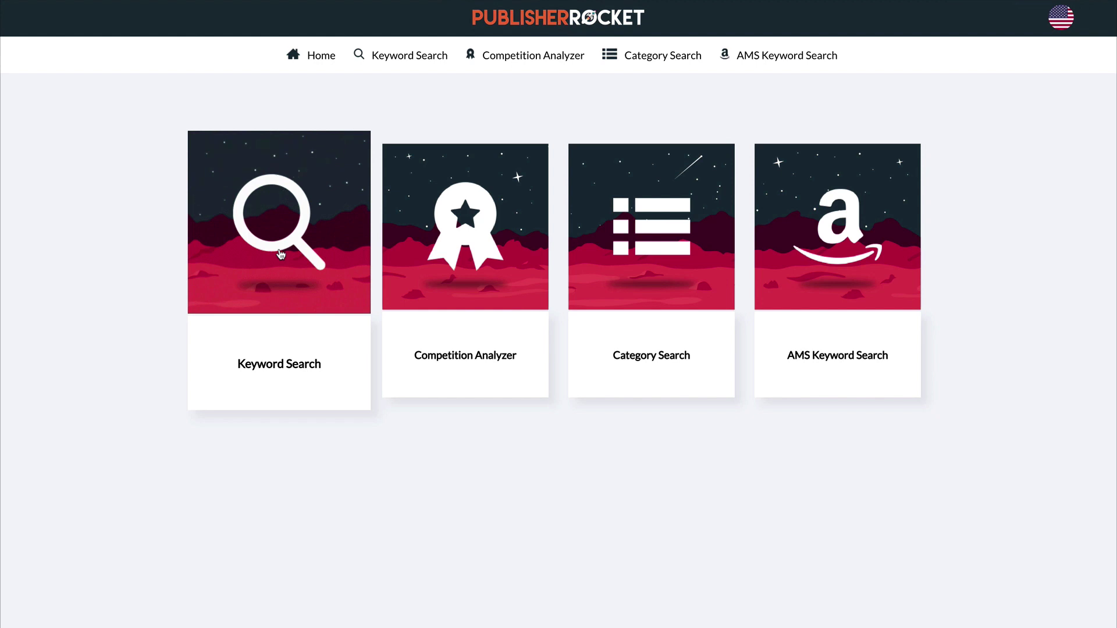
- Run a keyword search for "gratitude journal" with the format set to Book
{"action": "left_click", "coordinate": [285, 216]}
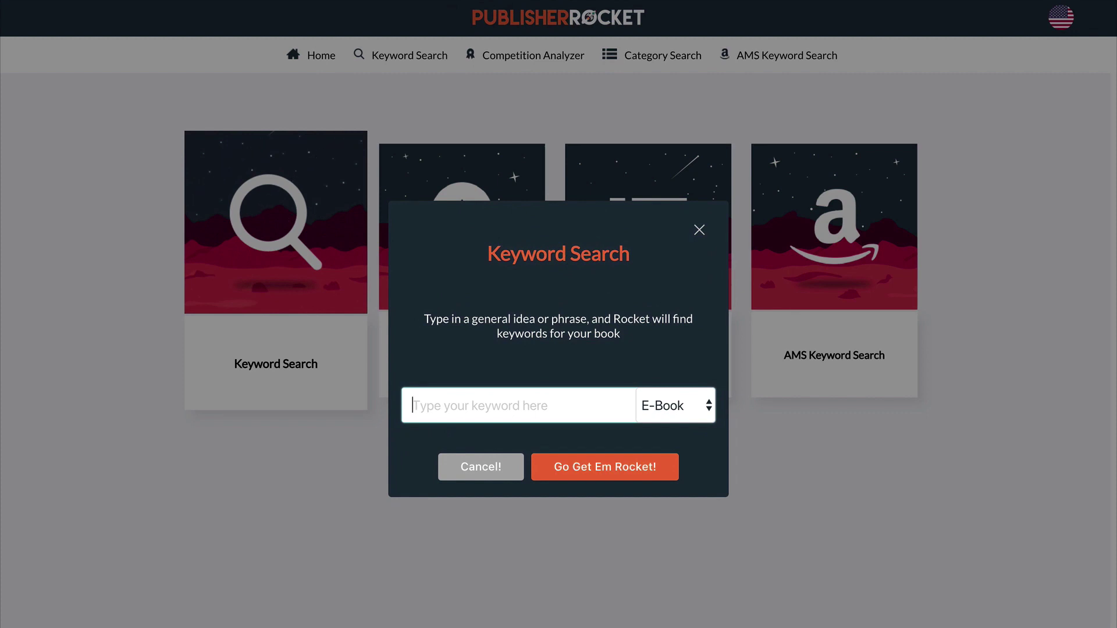
{"action": "type", "text": "gratitude journal"}
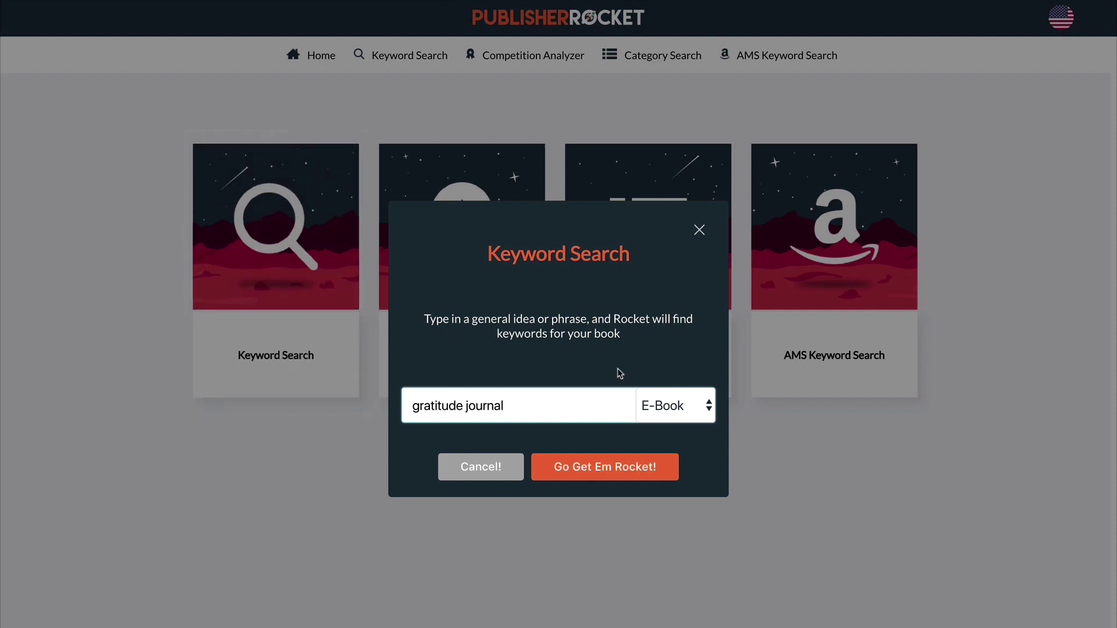
{"action": "left_click", "coordinate": [673, 407]}
{"action": "left_click", "coordinate": [664, 426]}
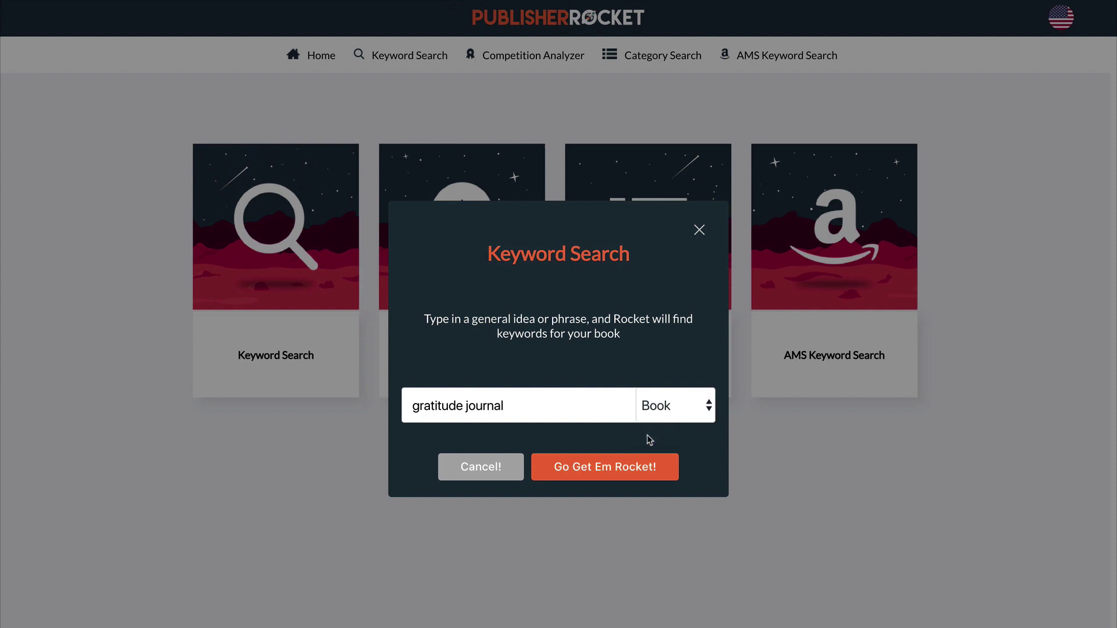
{"action": "left_click", "coordinate": [614, 466]}
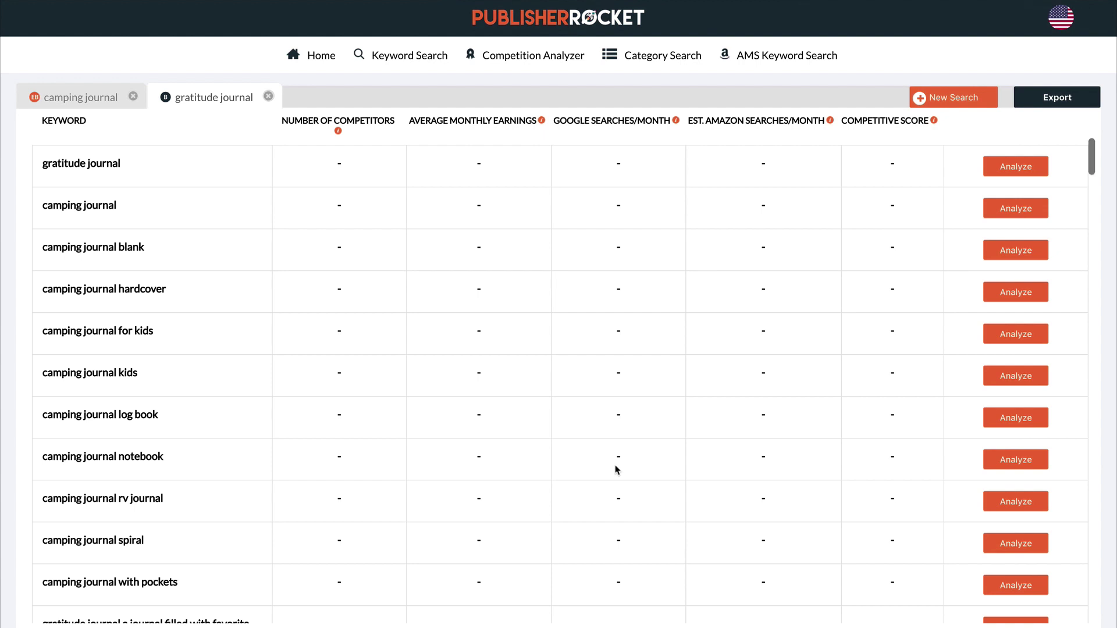
- Browse the suggested keywords and read the explanations of the competitors, earnings, Google searches, Amazon searches and competitive score columns
{"action": "scroll", "coordinate": [216, 436], "scroll_direction": "down", "scroll_amount": 10}
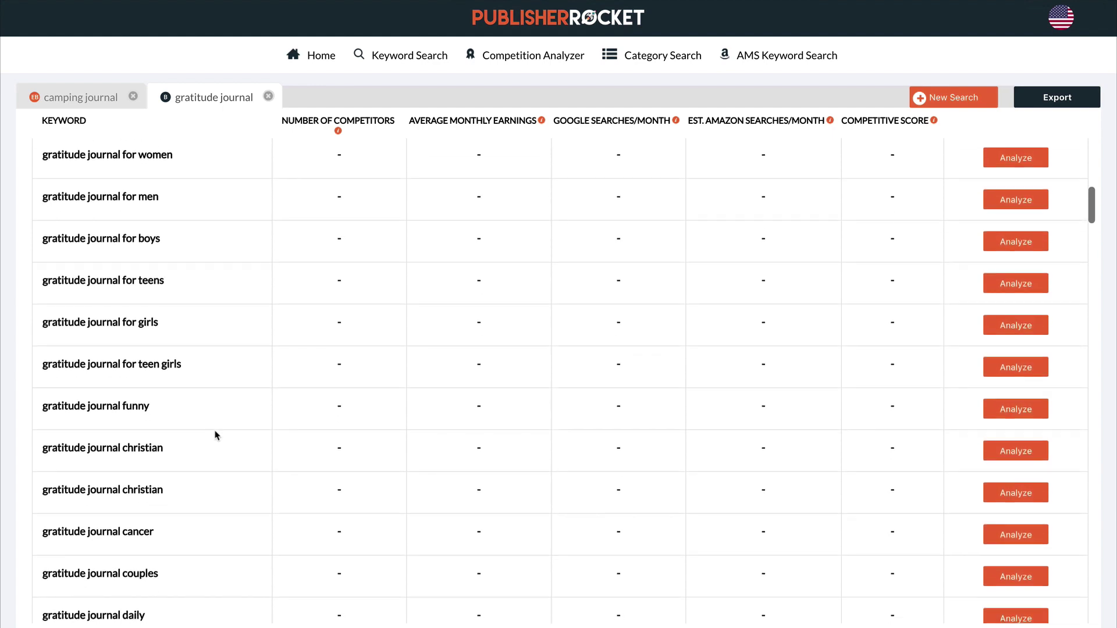
{"action": "scroll", "coordinate": [215, 435], "scroll_direction": "down", "scroll_amount": 5}
{"action": "scroll", "coordinate": [215, 436], "scroll_direction": "down", "scroll_amount": 10}
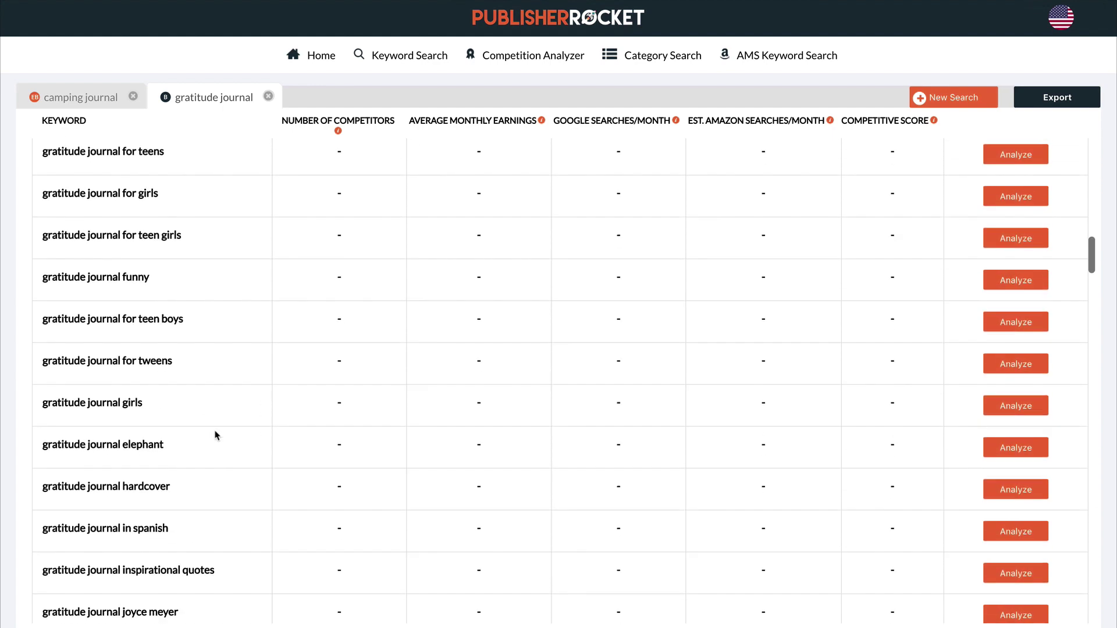
{"action": "scroll", "coordinate": [216, 435], "scroll_direction": "down", "scroll_amount": 9}
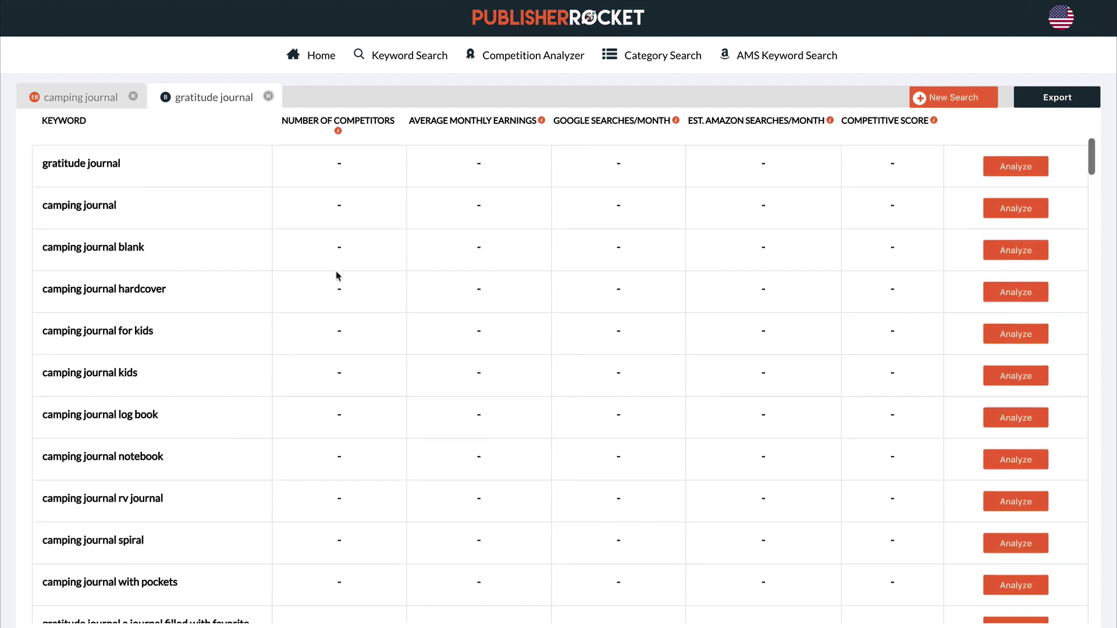
{"action": "mouse_move", "coordinate": [338, 132]}
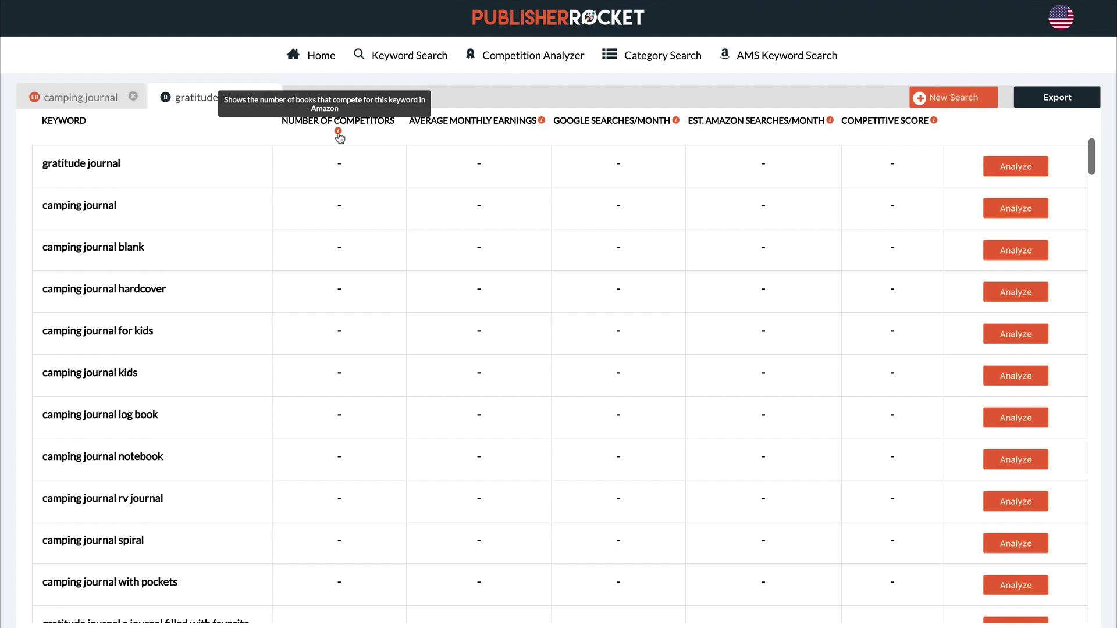
{"action": "mouse_move", "coordinate": [542, 122]}
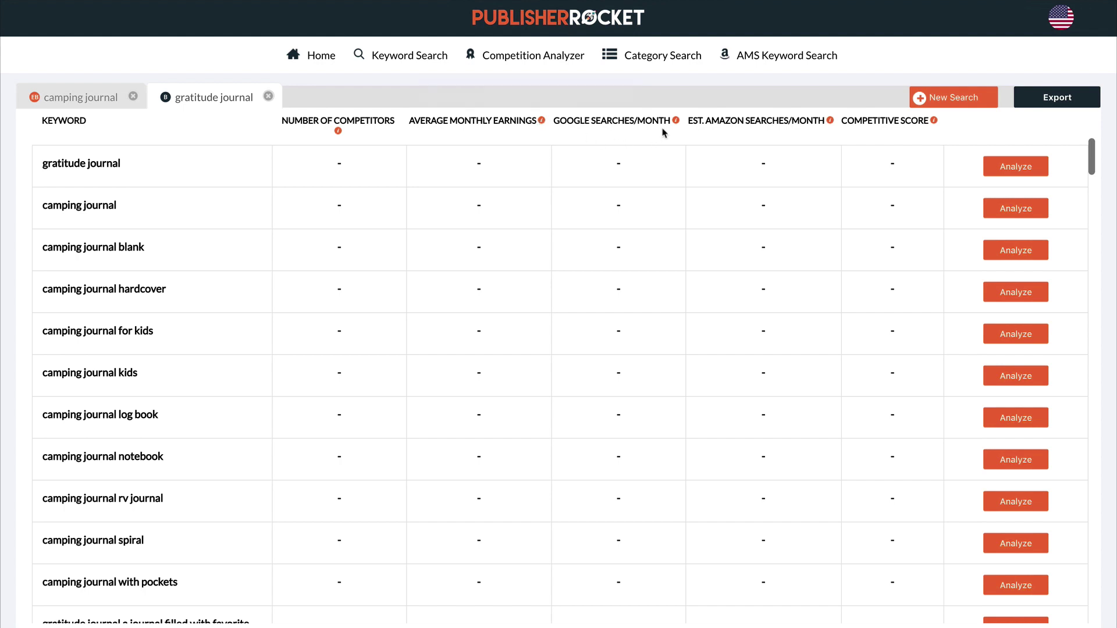
{"action": "mouse_move", "coordinate": [678, 125]}
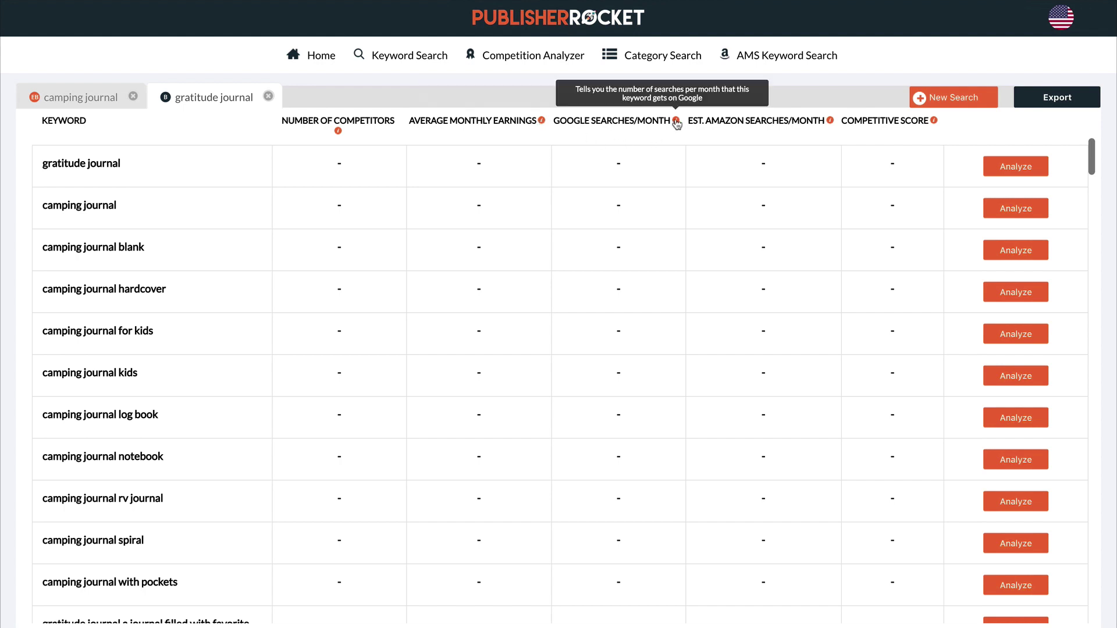
{"action": "mouse_move", "coordinate": [830, 125]}
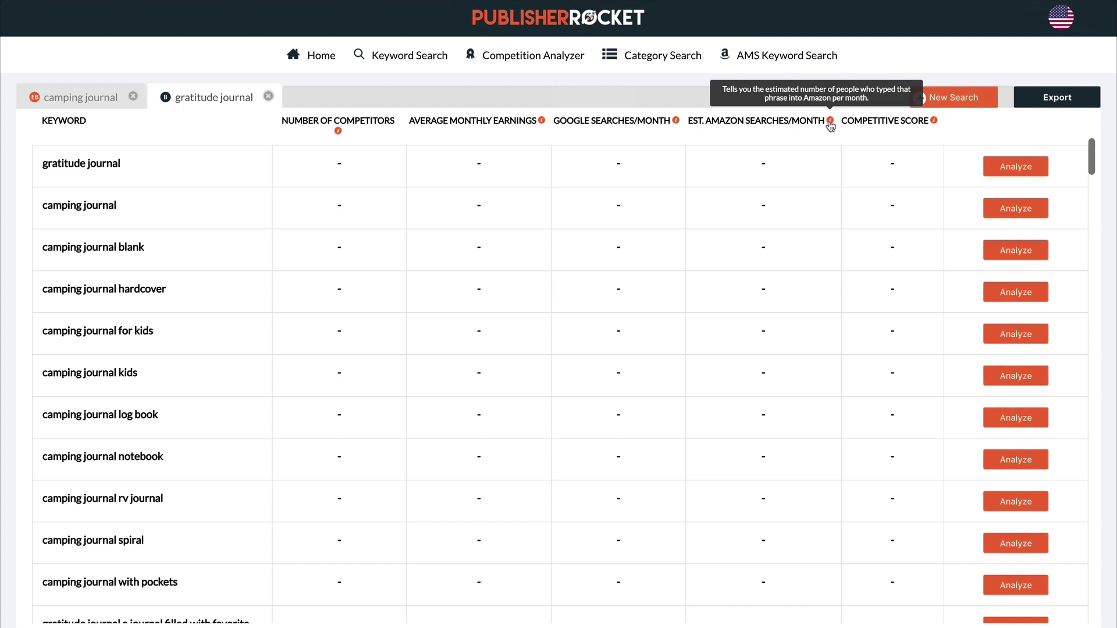
{"action": "mouse_move", "coordinate": [934, 124]}
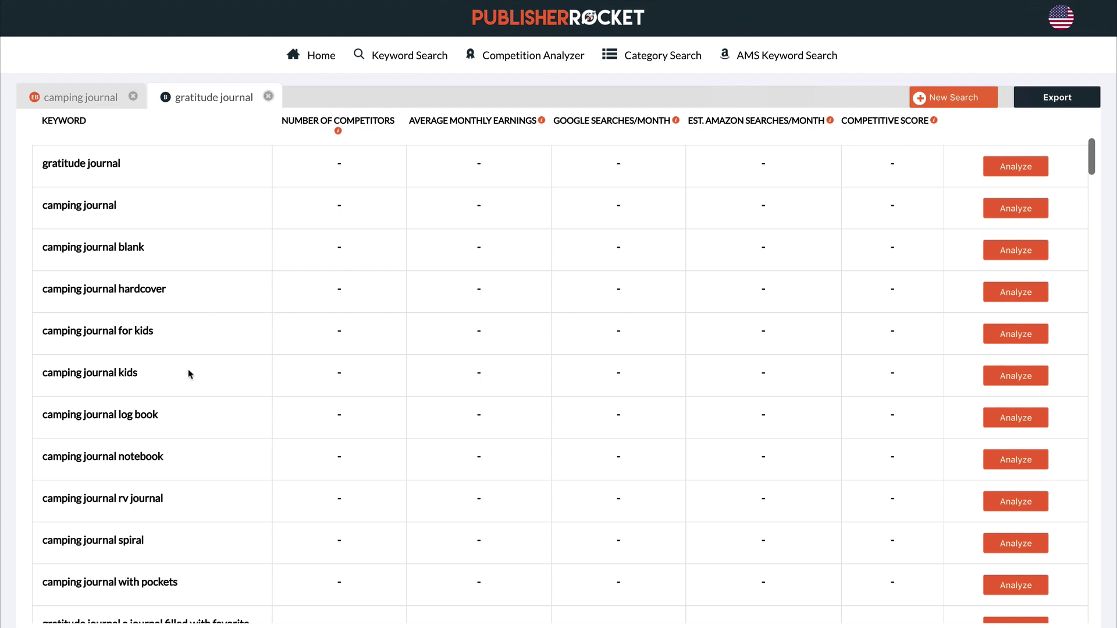
- Analyze the keywords gratitude journal, gratitude journal a journal filled with favorite bible verses kjv, gratitude journal and planner, and gratitude journal bible verses
{"action": "scroll", "coordinate": [190, 374], "scroll_direction": "down", "scroll_amount": 3}
{"action": "scroll", "coordinate": [189, 373], "scroll_direction": "up", "scroll_amount": 3}
{"action": "left_click", "coordinate": [1017, 169]}
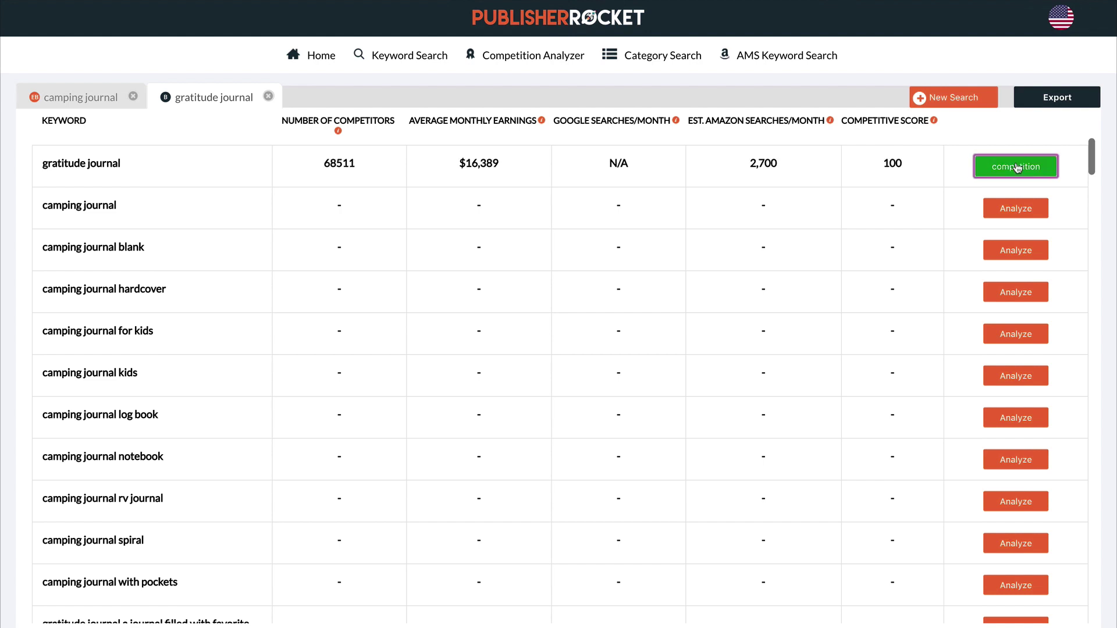
{"action": "scroll", "coordinate": [913, 353], "scroll_direction": "down", "scroll_amount": 1}
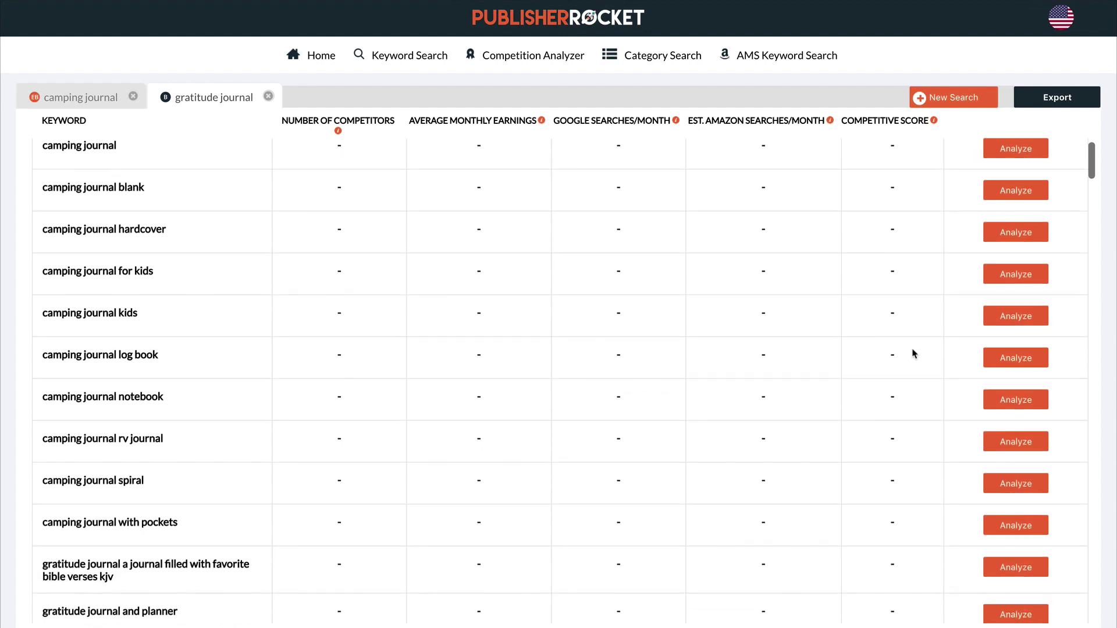
{"action": "scroll", "coordinate": [913, 353], "scroll_direction": "down", "scroll_amount": 4}
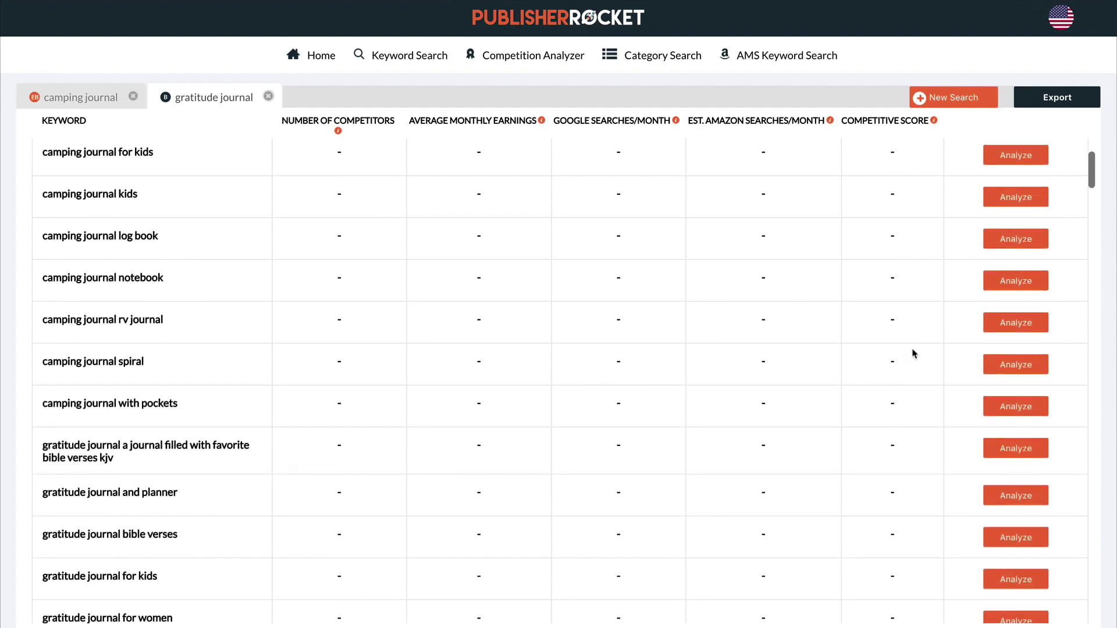
{"action": "scroll", "coordinate": [913, 353], "scroll_direction": "down", "scroll_amount": 1}
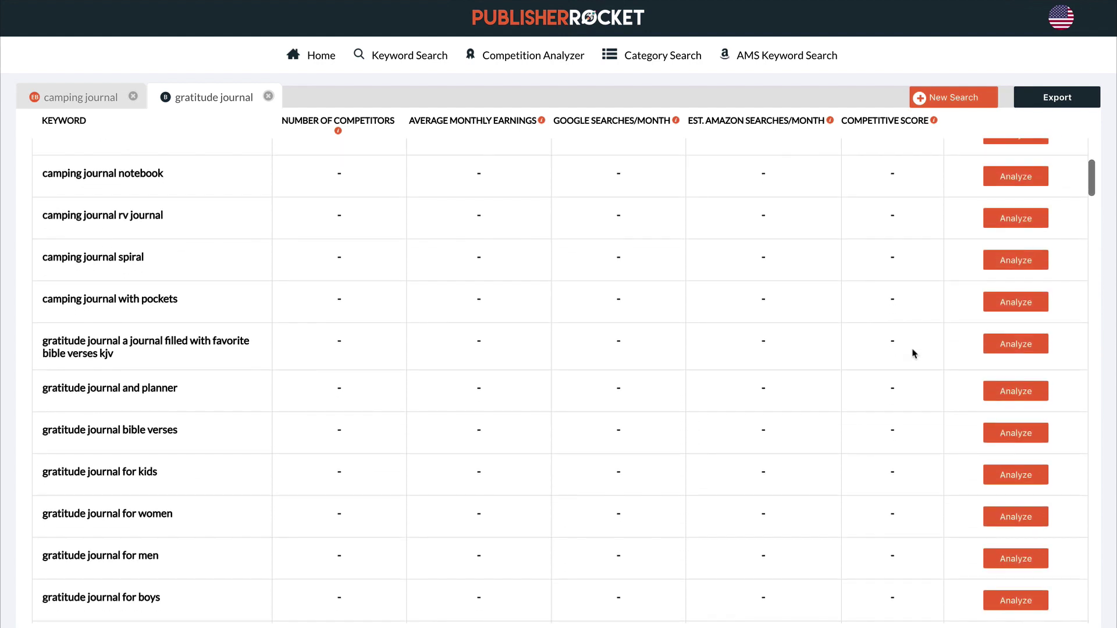
{"action": "left_click", "coordinate": [1013, 346]}
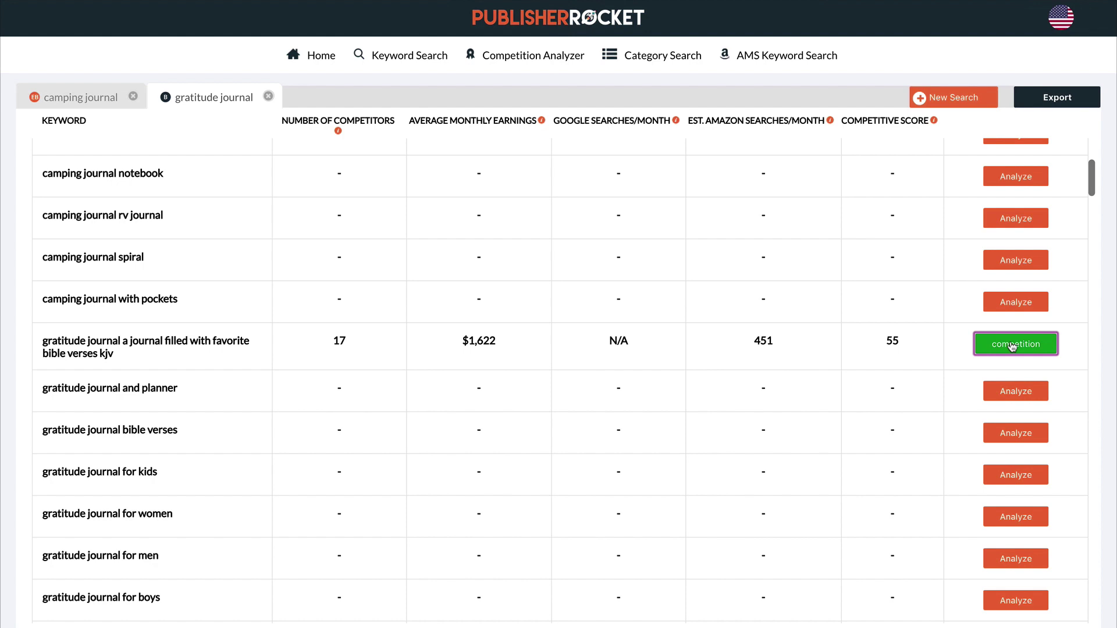
{"action": "left_click", "coordinate": [1022, 393]}
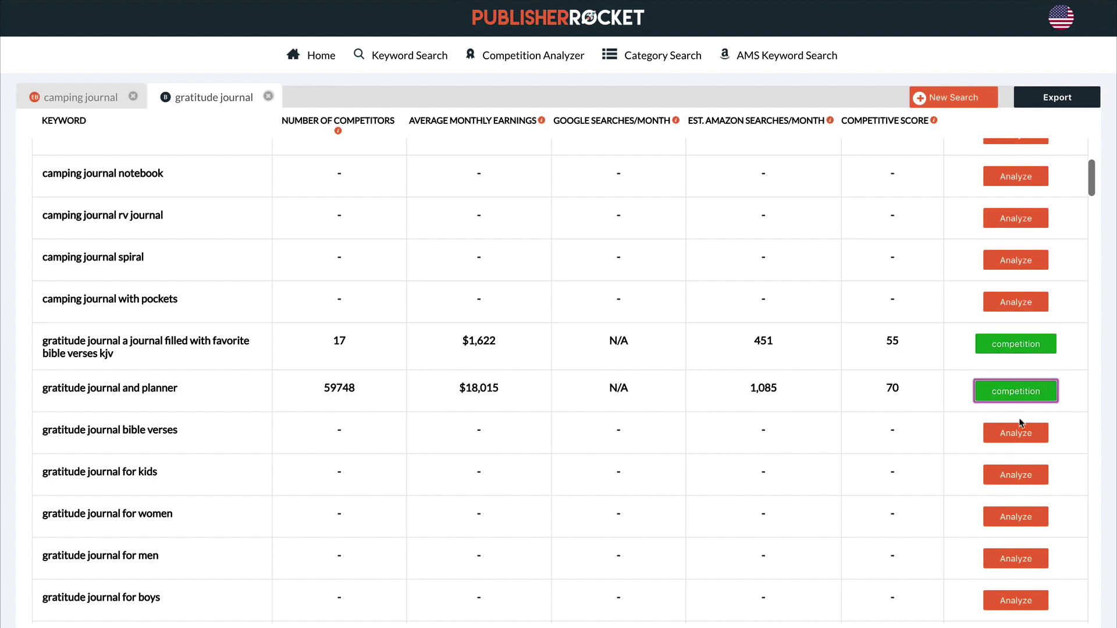
{"action": "left_click", "coordinate": [1019, 443]}
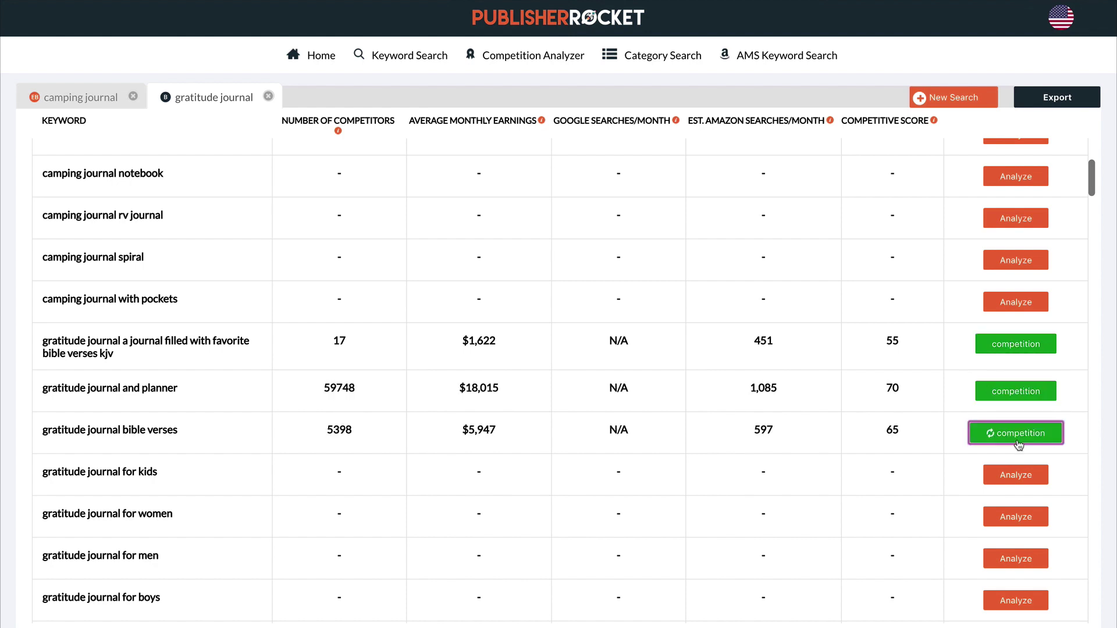
- Analyze the gratitude journal keywords for kids, men, women, boys, teens and girls
{"action": "scroll", "coordinate": [1019, 445], "scroll_direction": "down", "scroll_amount": 2}
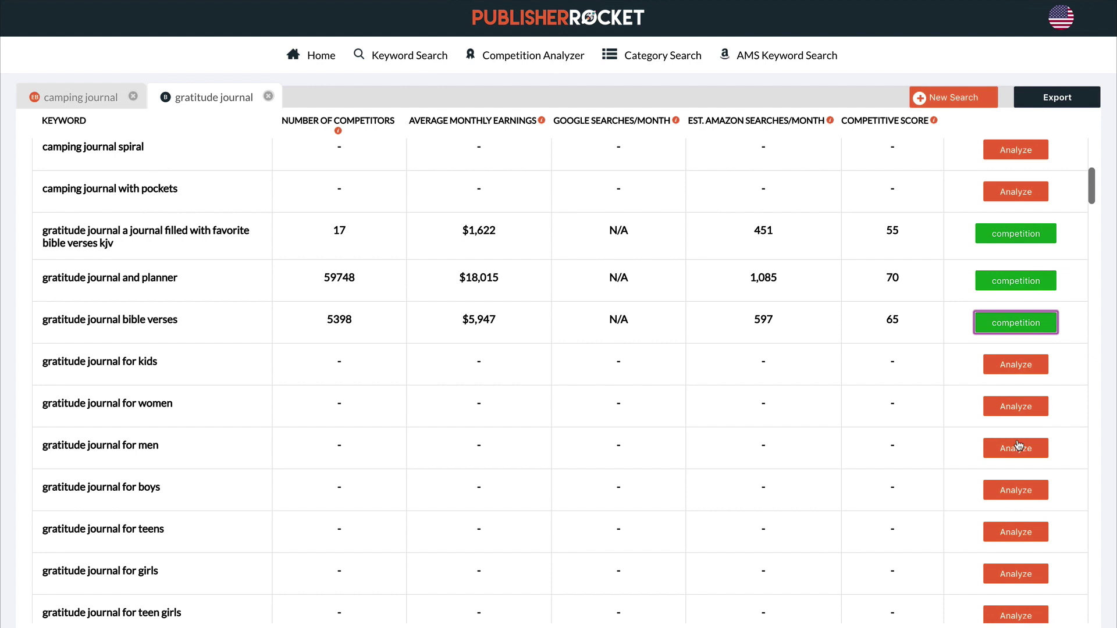
{"action": "left_click", "coordinate": [1016, 368]}
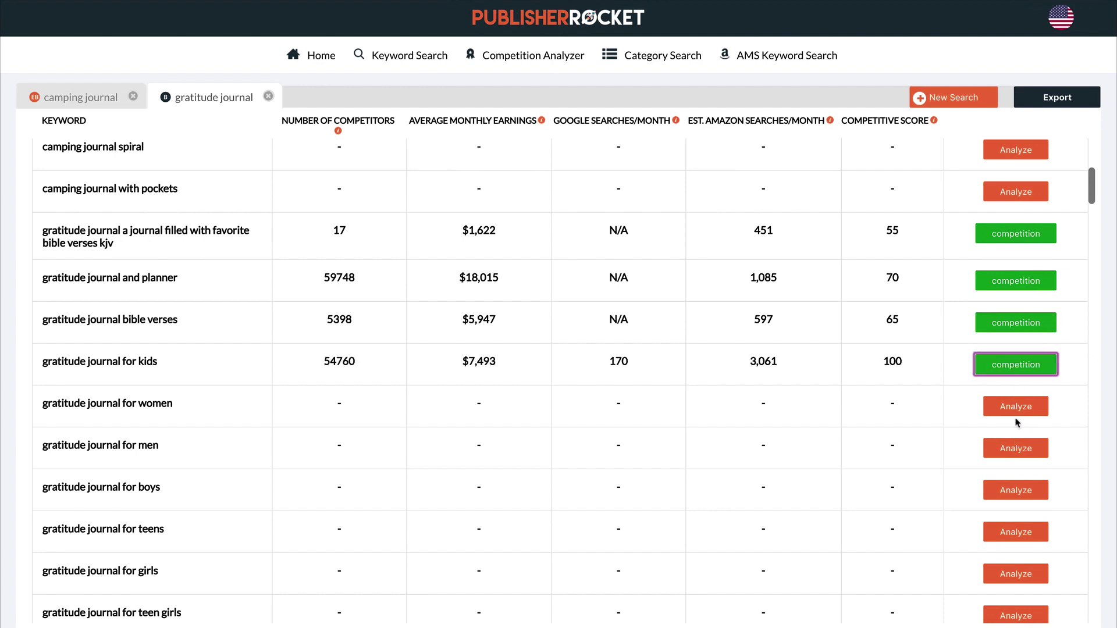
{"action": "left_click", "coordinate": [1019, 448]}
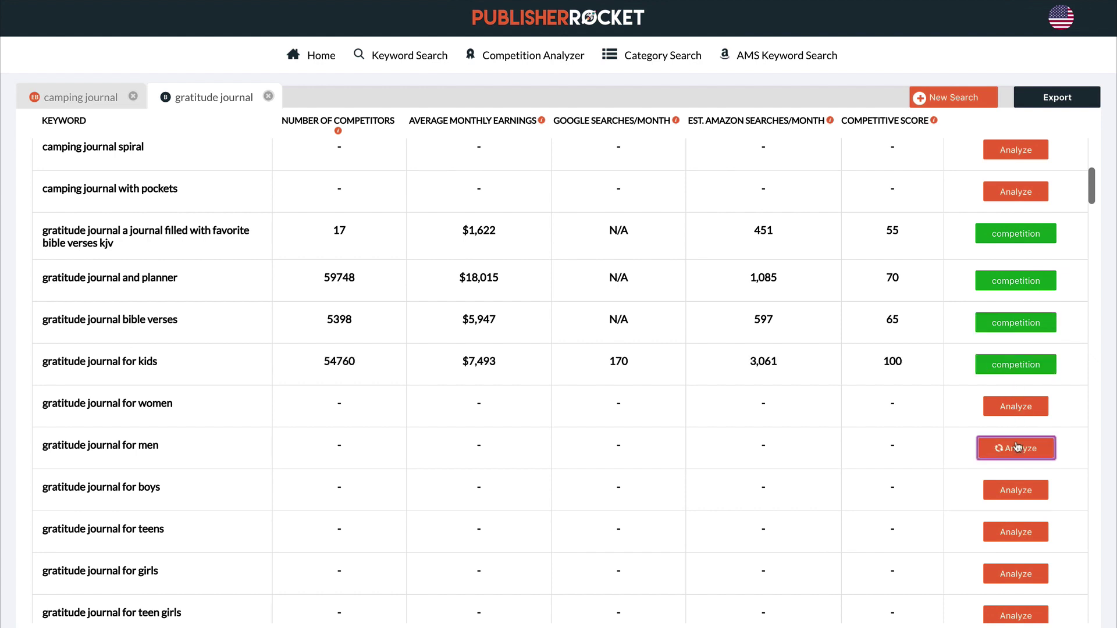
{"action": "left_click", "coordinate": [1015, 409]}
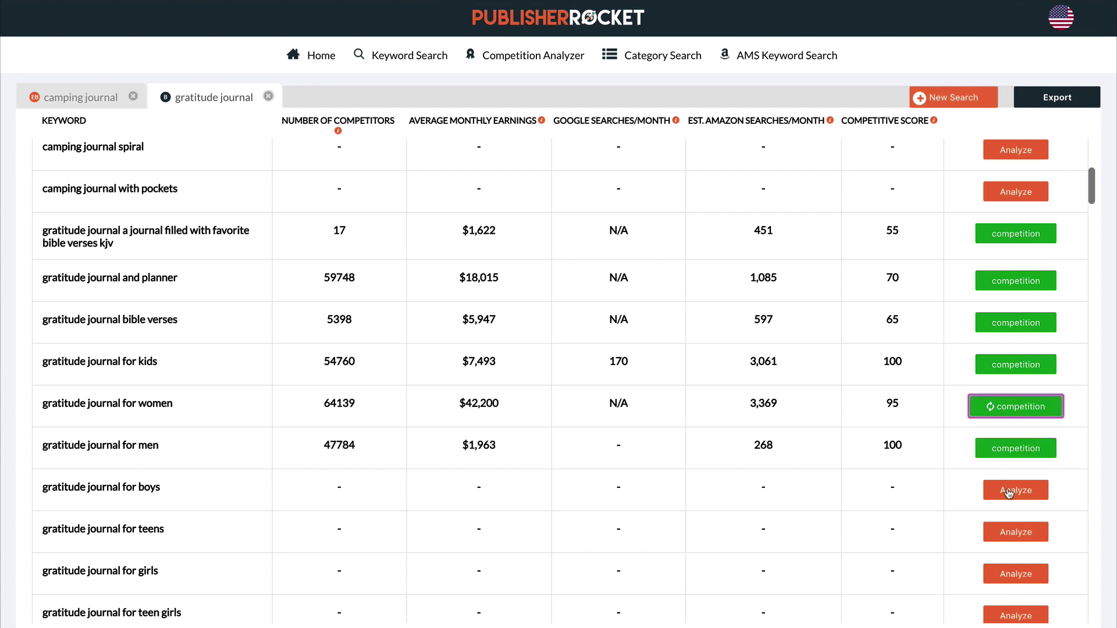
{"action": "left_click", "coordinate": [1010, 490]}
{"action": "left_click", "coordinate": [1012, 531]}
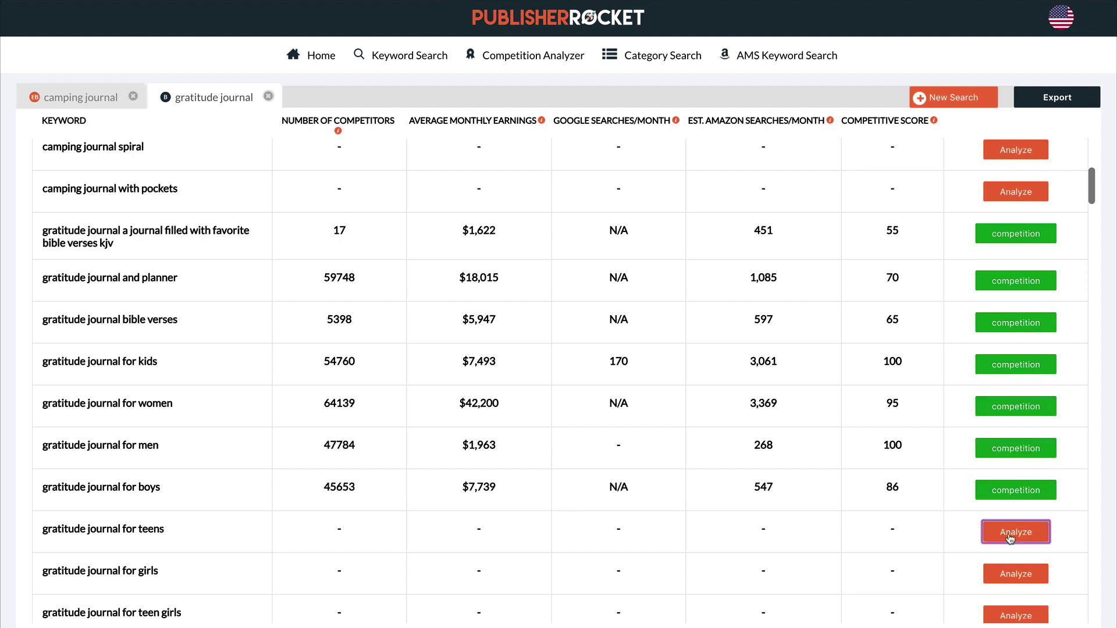
{"action": "left_click", "coordinate": [1011, 576]}
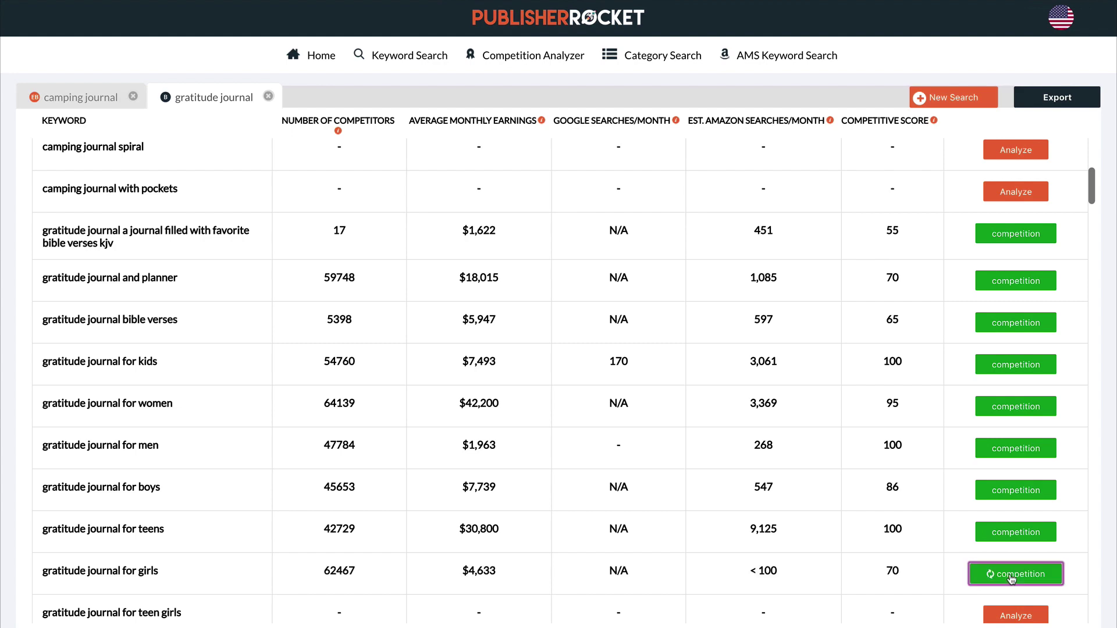
- Look through the remaining keyword suggestions and compare competitors, monthly earnings, search volumes and competitive scores of the analyzed gratitude journal keywords
{"action": "scroll", "coordinate": [1012, 577], "scroll_direction": "down", "scroll_amount": 3}
{"action": "scroll", "coordinate": [1011, 579], "scroll_direction": "down", "scroll_amount": 2}
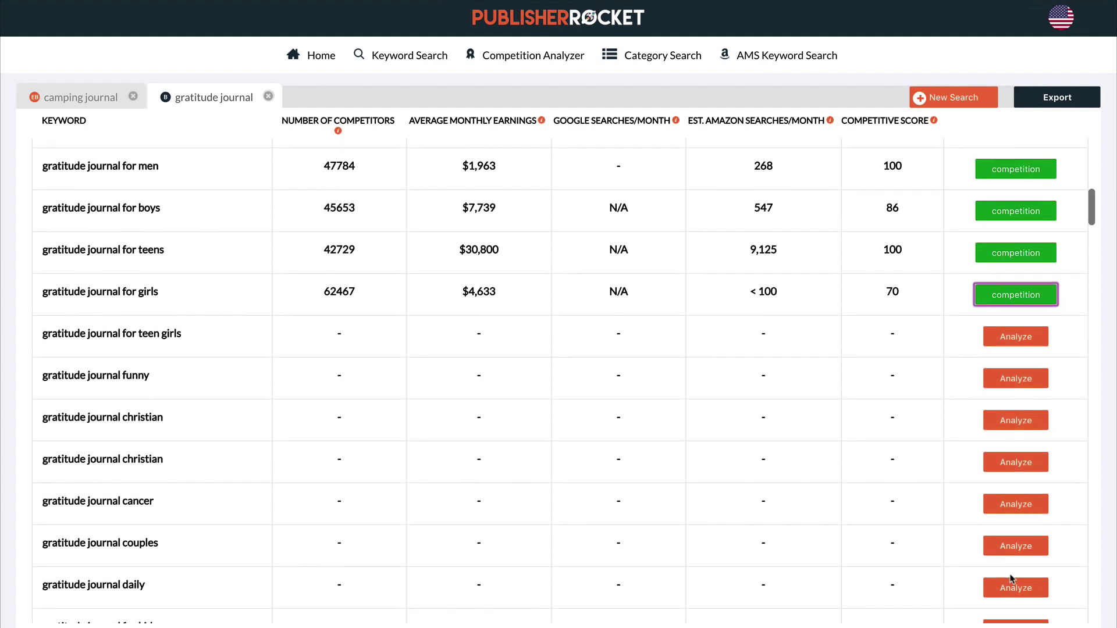
{"action": "scroll", "coordinate": [1011, 579], "scroll_direction": "down", "scroll_amount": 8}
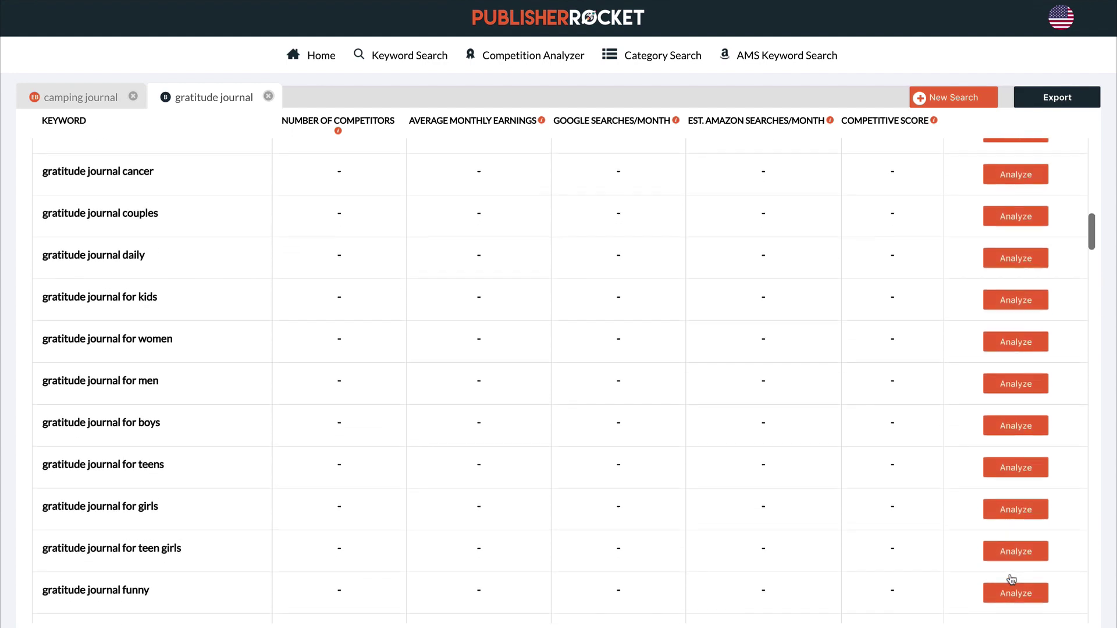
{"action": "scroll", "coordinate": [1011, 579], "scroll_direction": "down", "scroll_amount": 4}
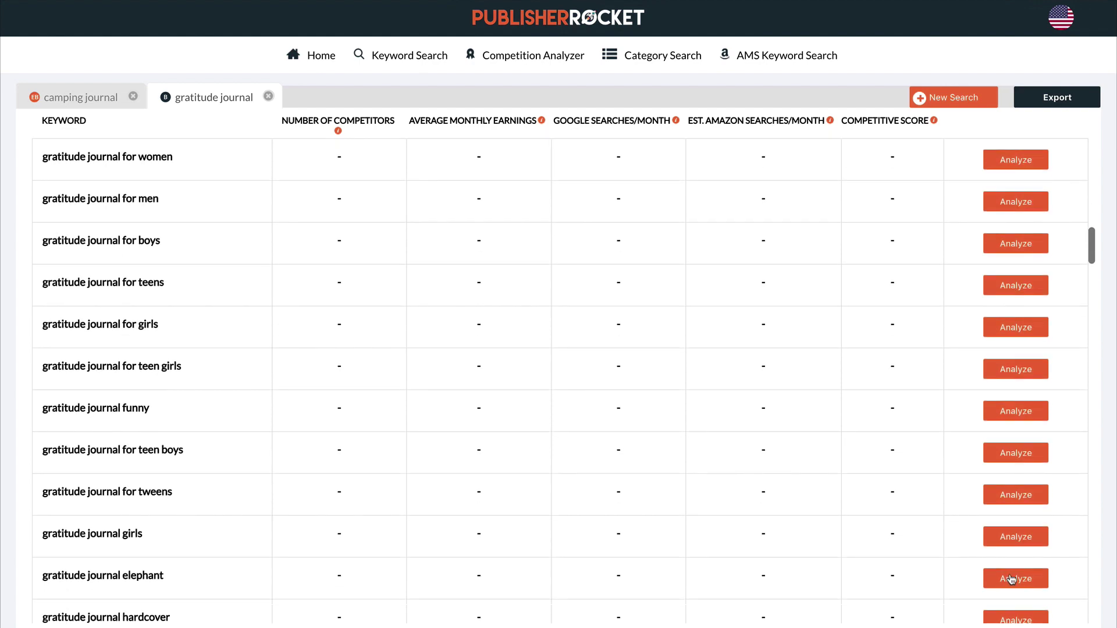
{"action": "scroll", "coordinate": [1011, 578], "scroll_direction": "up", "scroll_amount": 15}
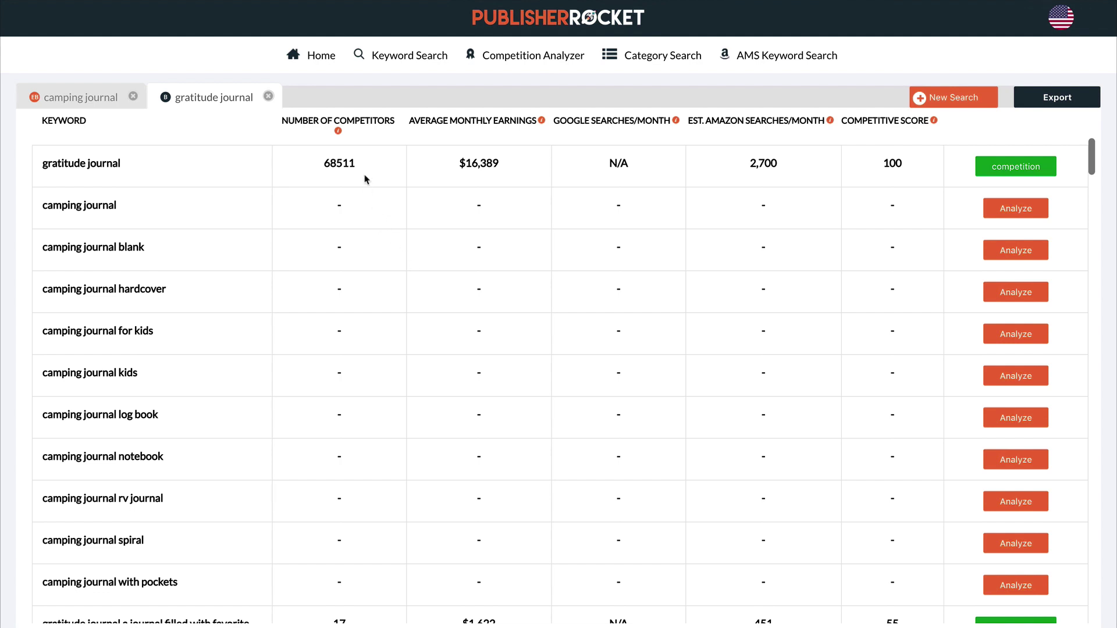
{"action": "scroll", "coordinate": [365, 178], "scroll_direction": "down", "scroll_amount": 5}
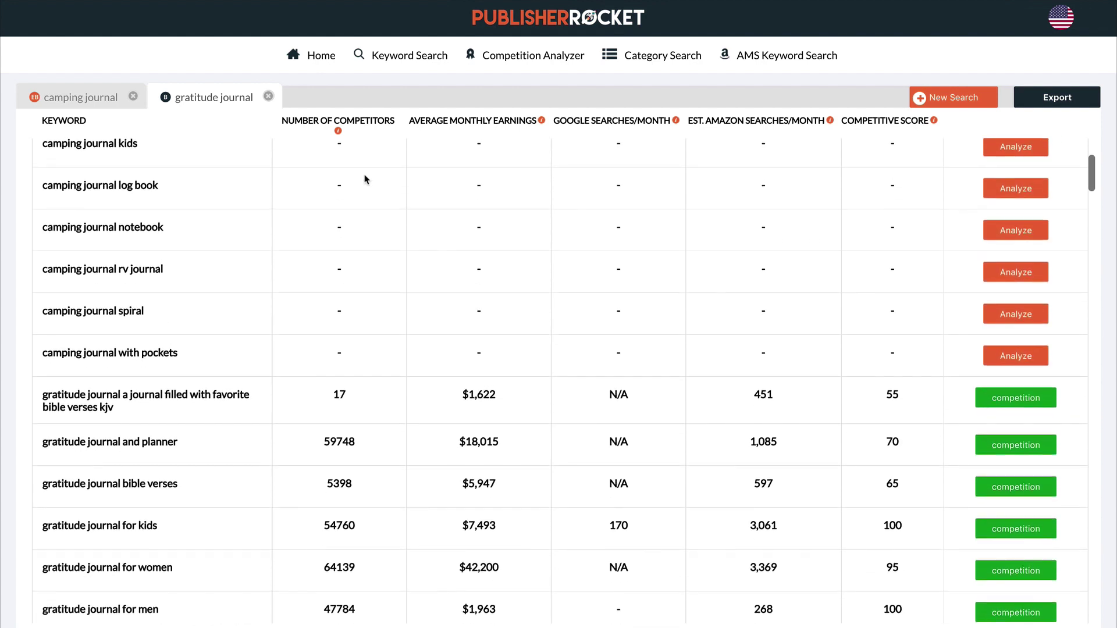
{"action": "scroll", "coordinate": [366, 178], "scroll_direction": "down", "scroll_amount": 2}
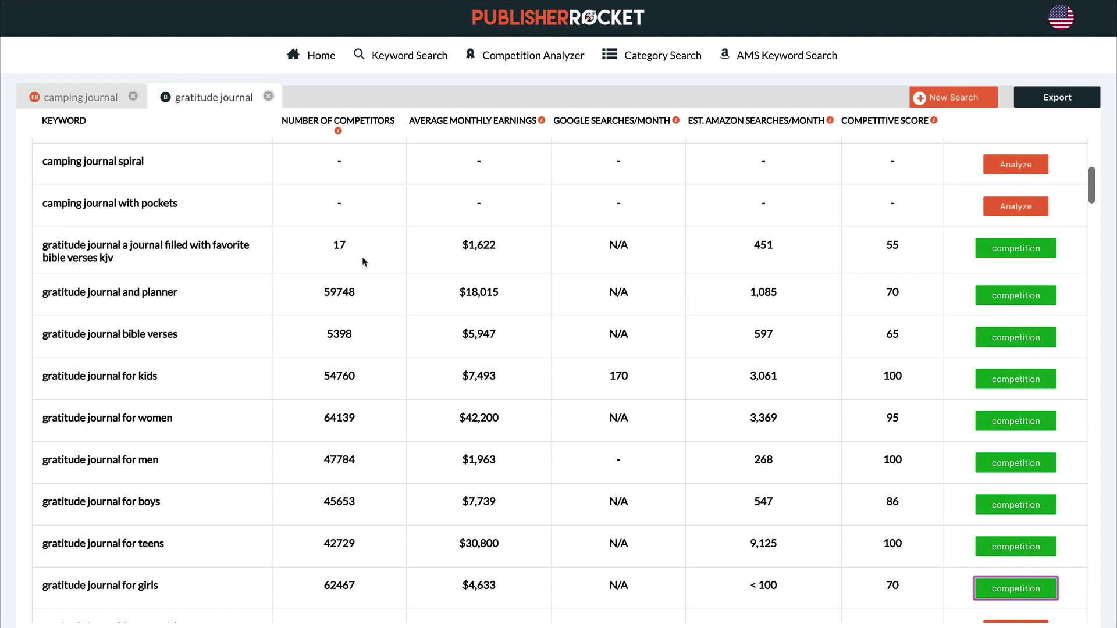
{"action": "scroll", "coordinate": [363, 262], "scroll_direction": "down", "scroll_amount": 1}
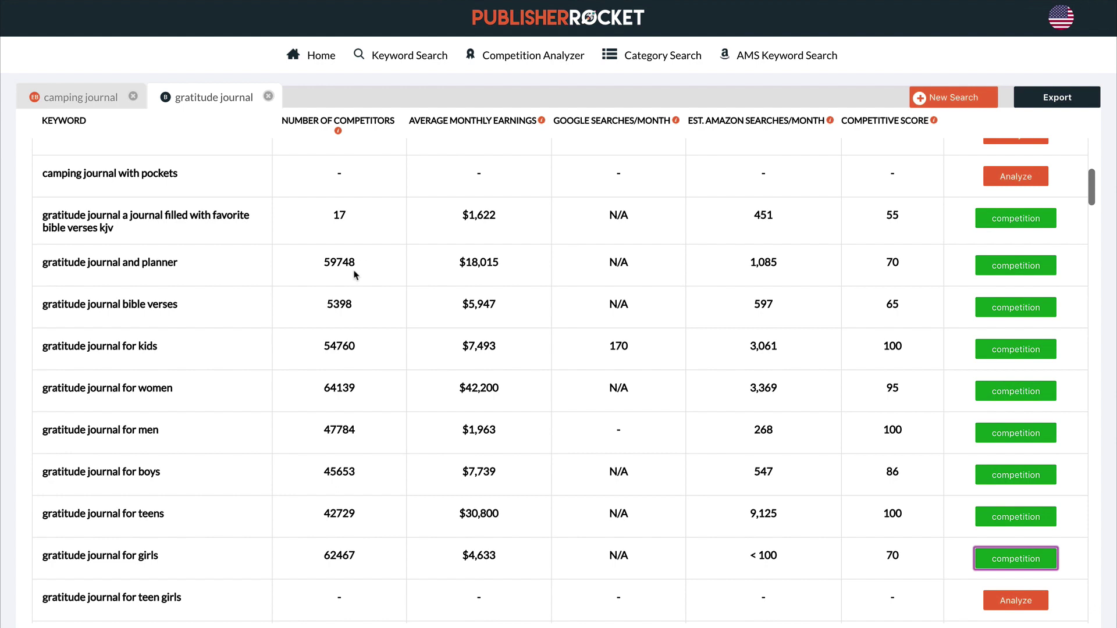
{"action": "scroll", "coordinate": [356, 275], "scroll_direction": "down", "scroll_amount": 2}
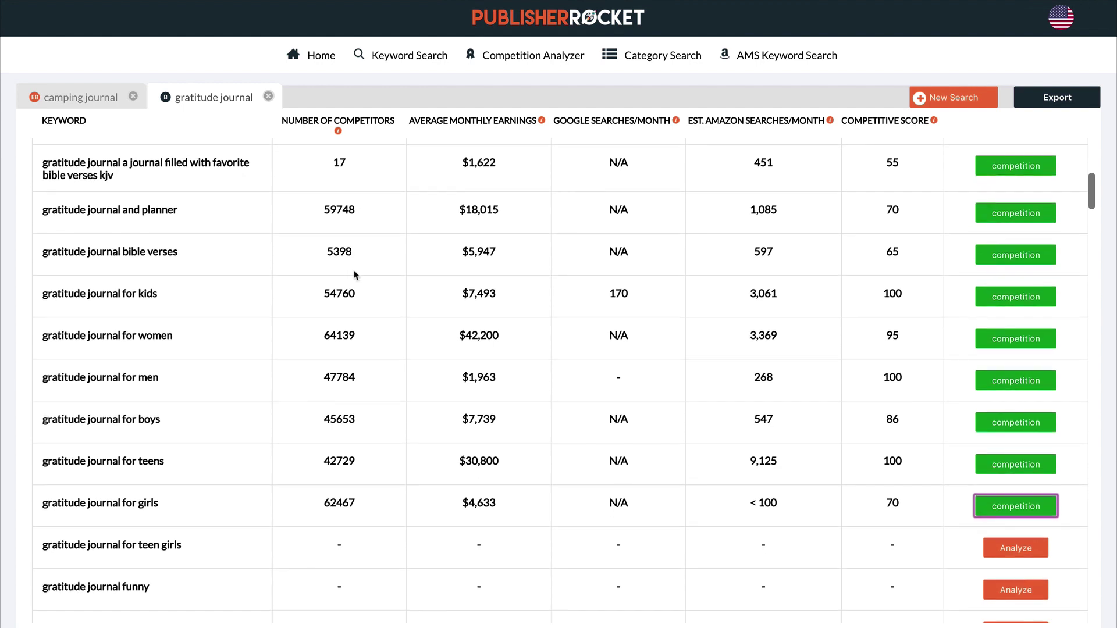
{"action": "scroll", "coordinate": [355, 276], "scroll_direction": "down", "scroll_amount": 2}
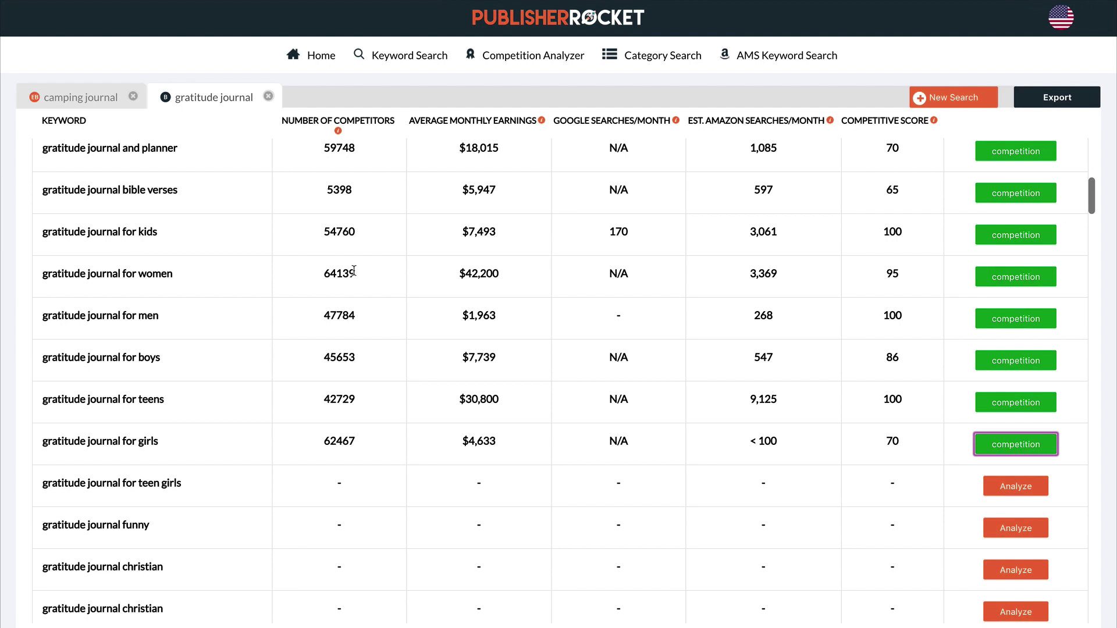
{"action": "scroll", "coordinate": [354, 271], "scroll_direction": "up", "scroll_amount": 15}
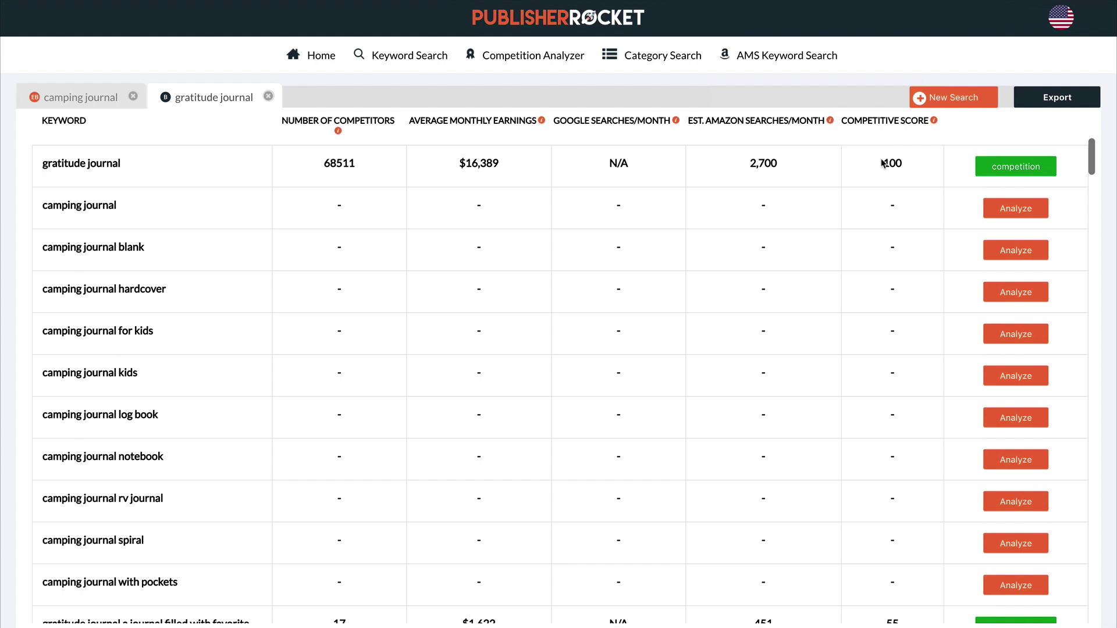
- Compare the gratitude journal variations by audience and theme, checking each one's earnings, Amazon searches and competitive score against the main keyword
{"action": "scroll", "coordinate": [891, 334], "scroll_direction": "down", "scroll_amount": 5}
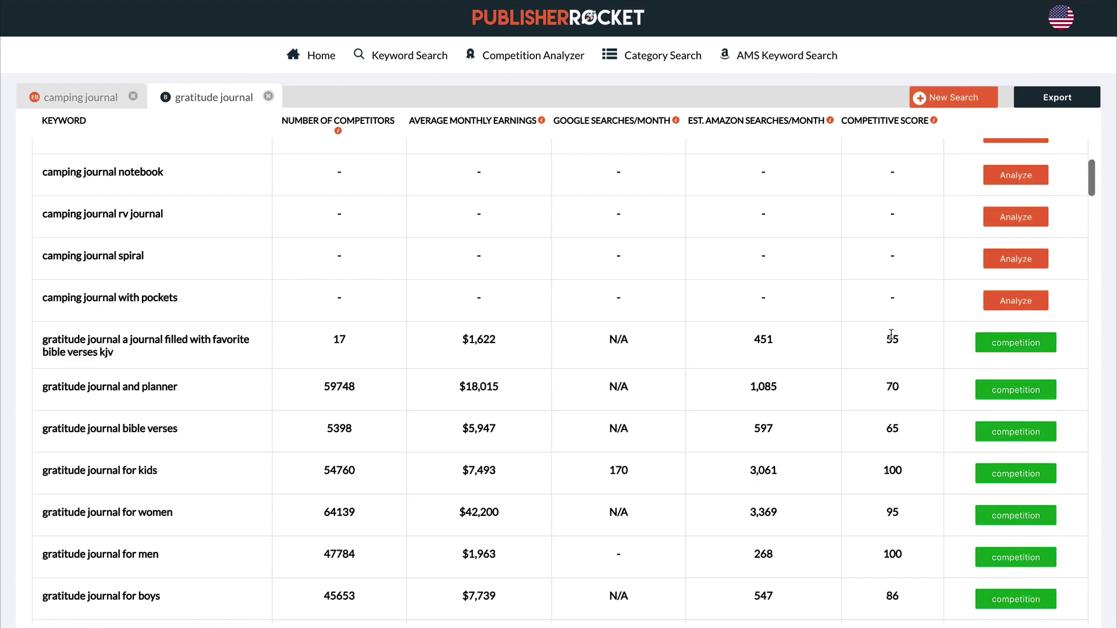
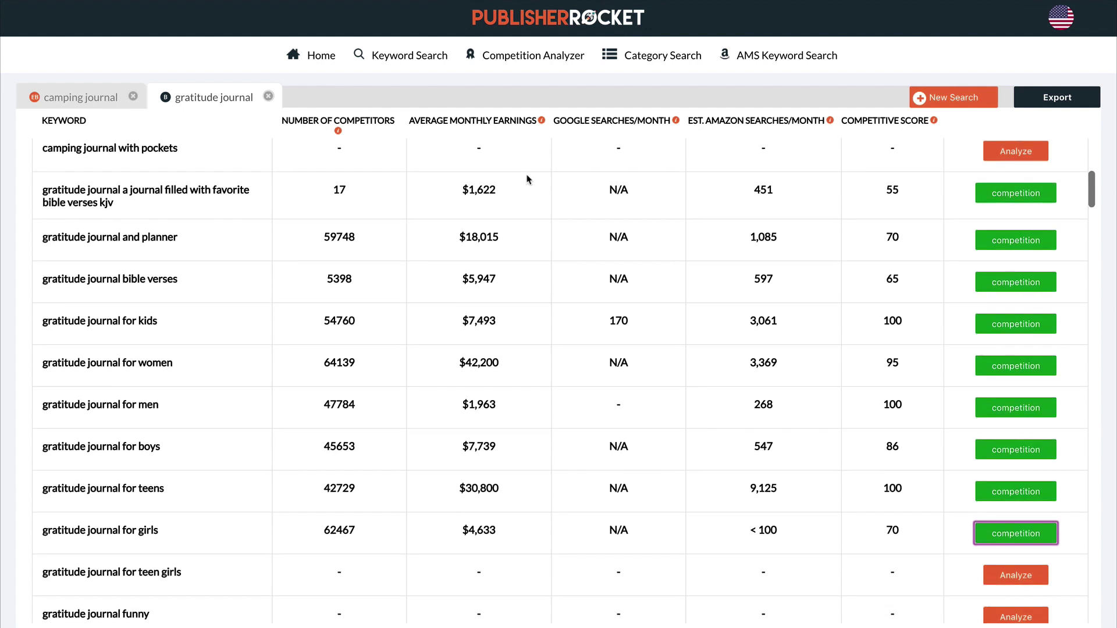
{"action": "scroll", "coordinate": [512, 235], "scroll_direction": "down", "scroll_amount": 1}
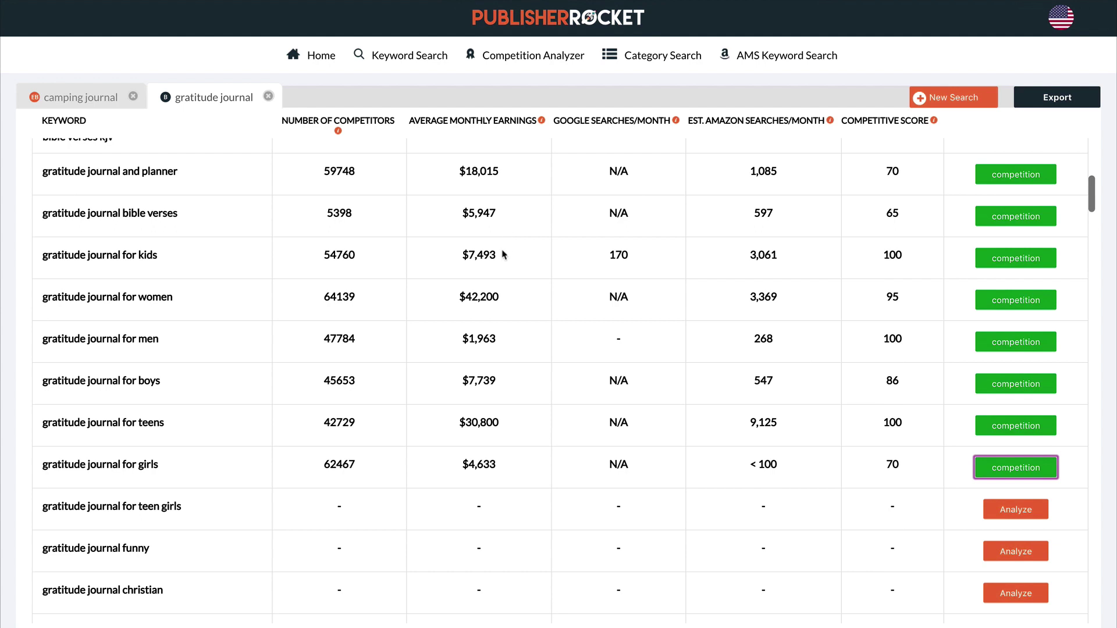
{"action": "scroll", "coordinate": [504, 255], "scroll_direction": "down", "scroll_amount": 1}
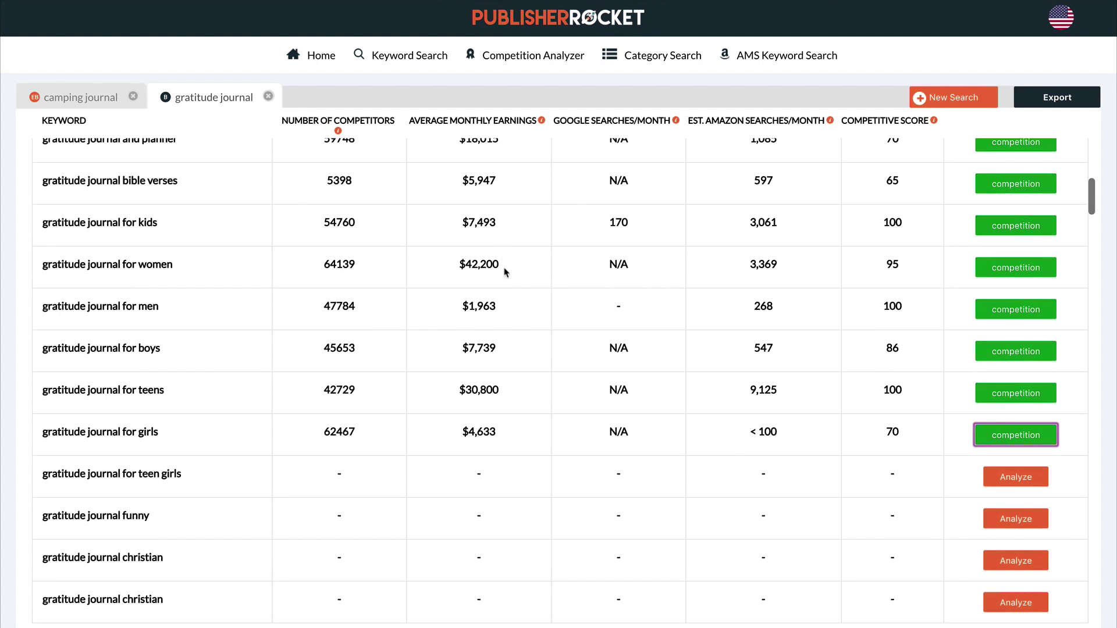
{"action": "scroll", "coordinate": [506, 272], "scroll_direction": "up", "scroll_amount": 3}
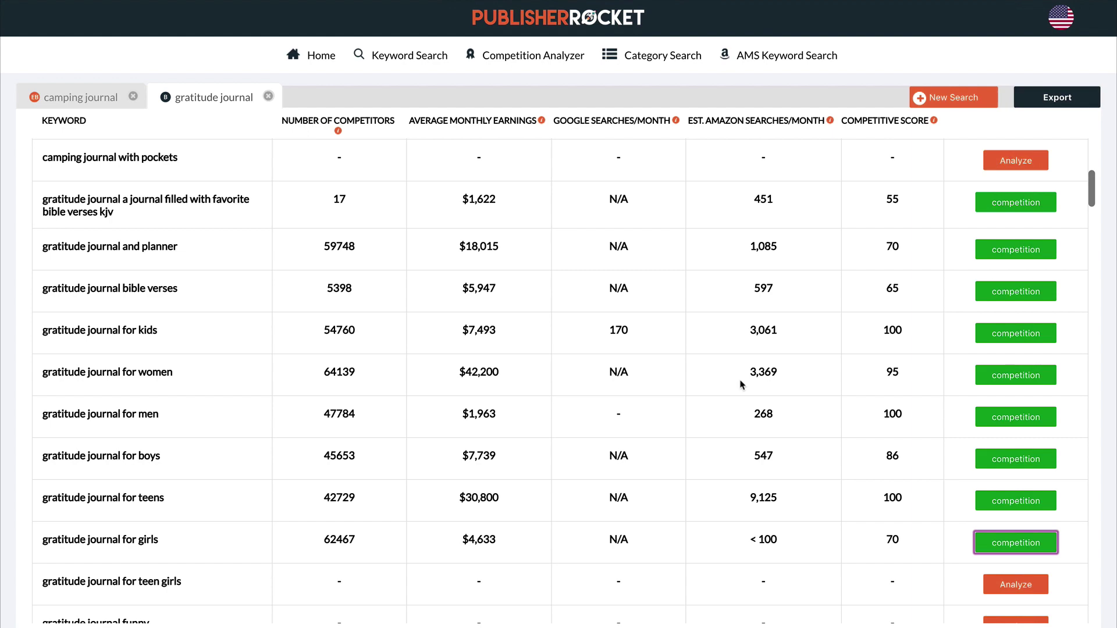
{"action": "scroll", "coordinate": [896, 273], "scroll_direction": "up", "scroll_amount": 5}
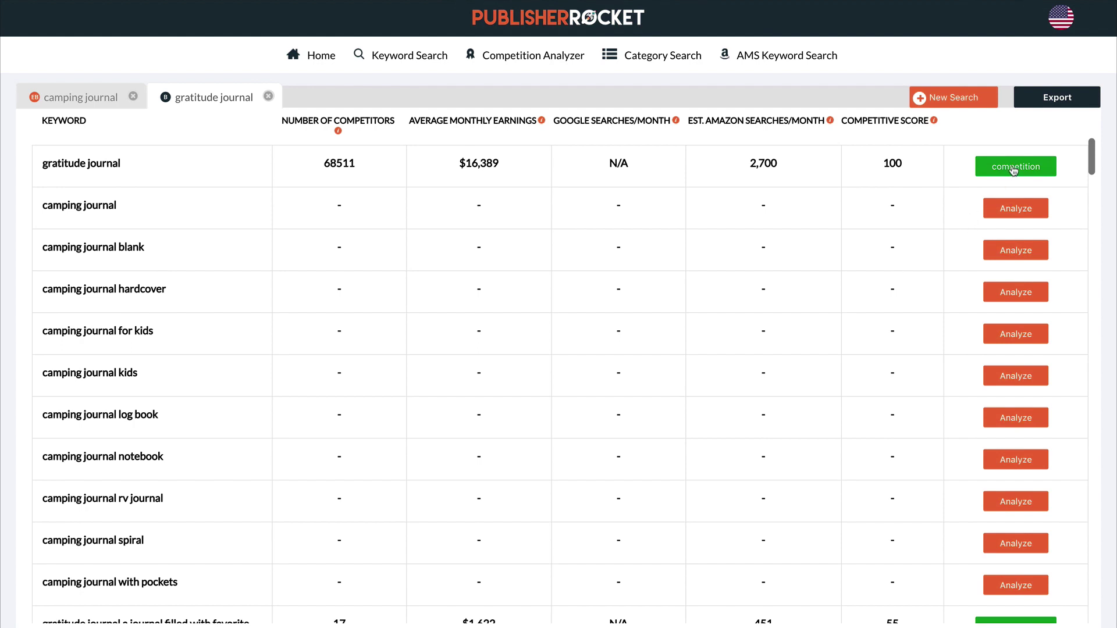
- Review the competing books for the keyword gratitude journal and open the Amazon sales page of Good Days Start With Gratitude
{"action": "left_click", "coordinate": [1014, 167]}
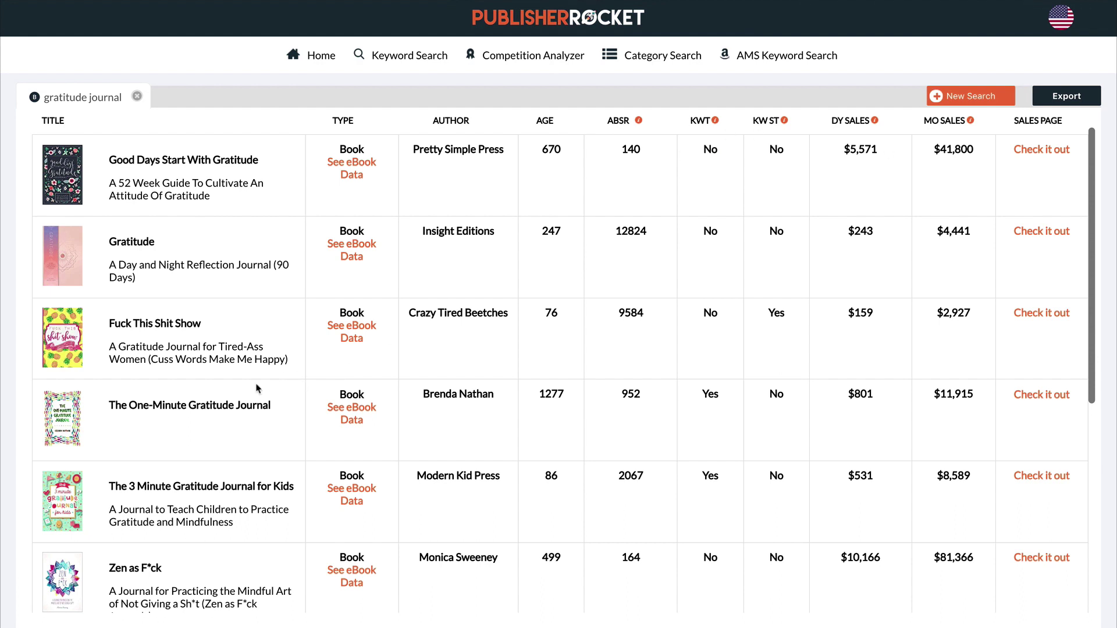
{"action": "scroll", "coordinate": [238, 393], "scroll_direction": "down", "scroll_amount": 5}
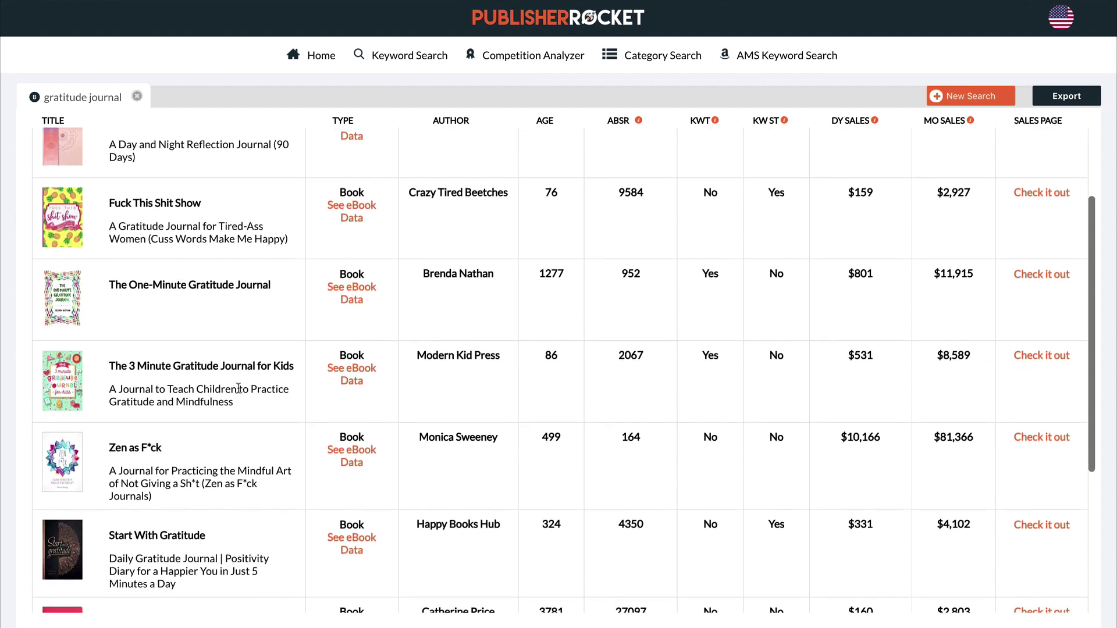
{"action": "scroll", "coordinate": [238, 389], "scroll_direction": "down", "scroll_amount": 2}
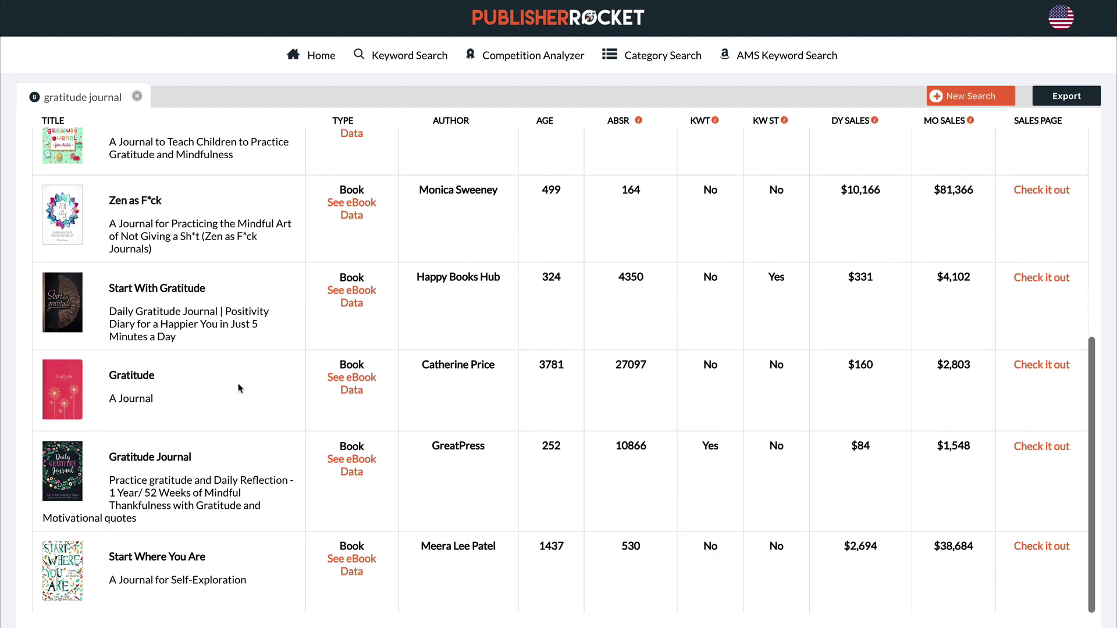
{"action": "scroll", "coordinate": [238, 388], "scroll_direction": "up", "scroll_amount": 5}
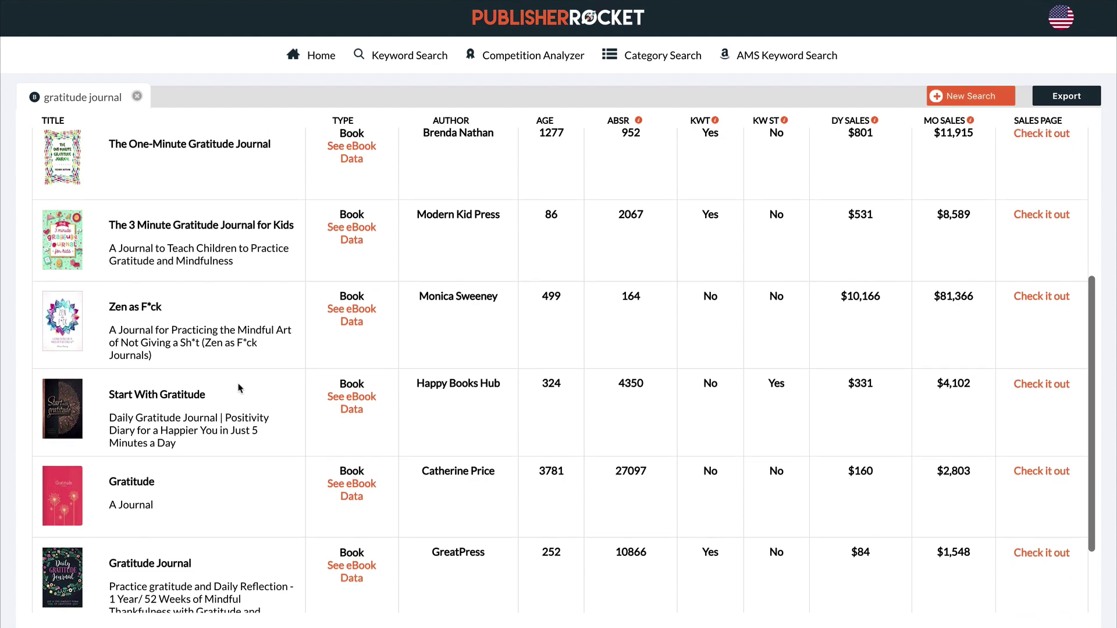
{"action": "scroll", "coordinate": [238, 388], "scroll_direction": "up", "scroll_amount": 2}
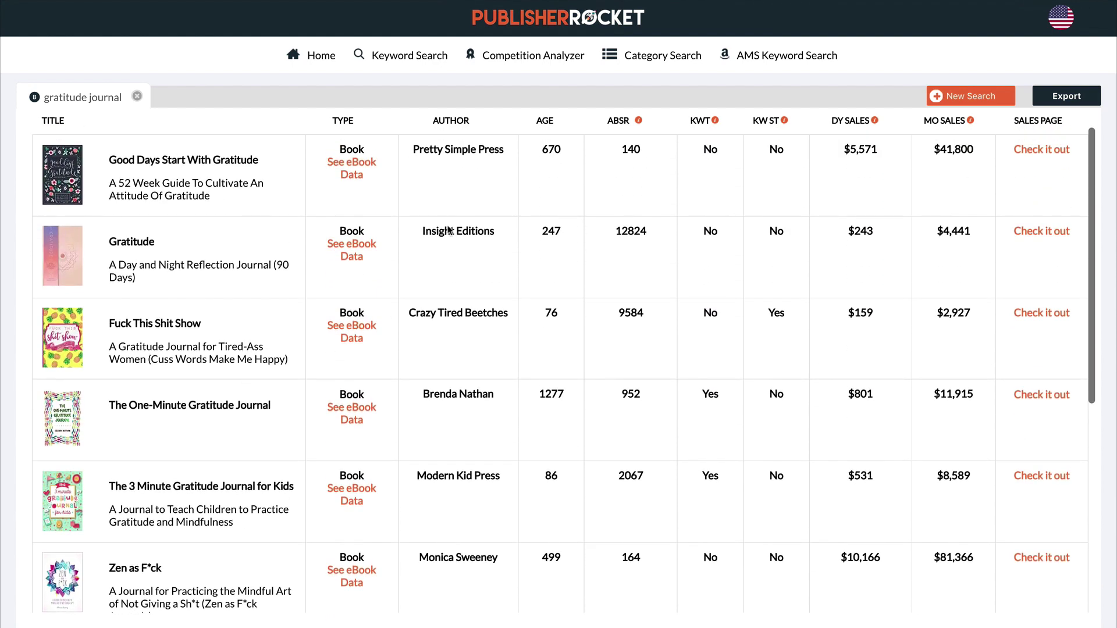
{"action": "scroll", "coordinate": [449, 261], "scroll_direction": "down", "scroll_amount": 5}
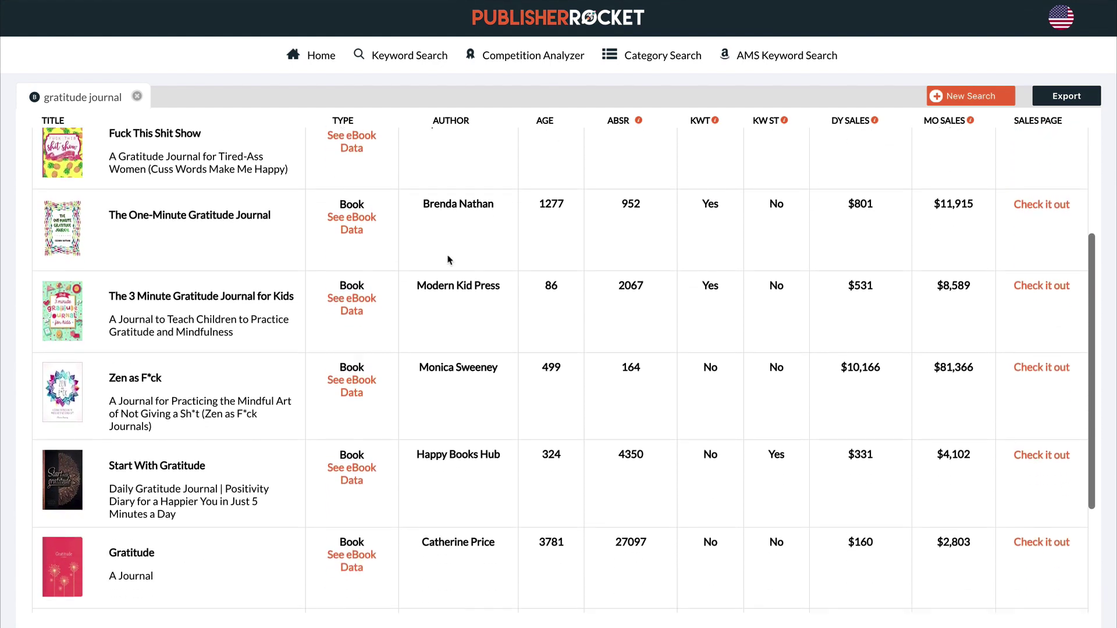
{"action": "scroll", "coordinate": [448, 257], "scroll_direction": "up", "scroll_amount": 5}
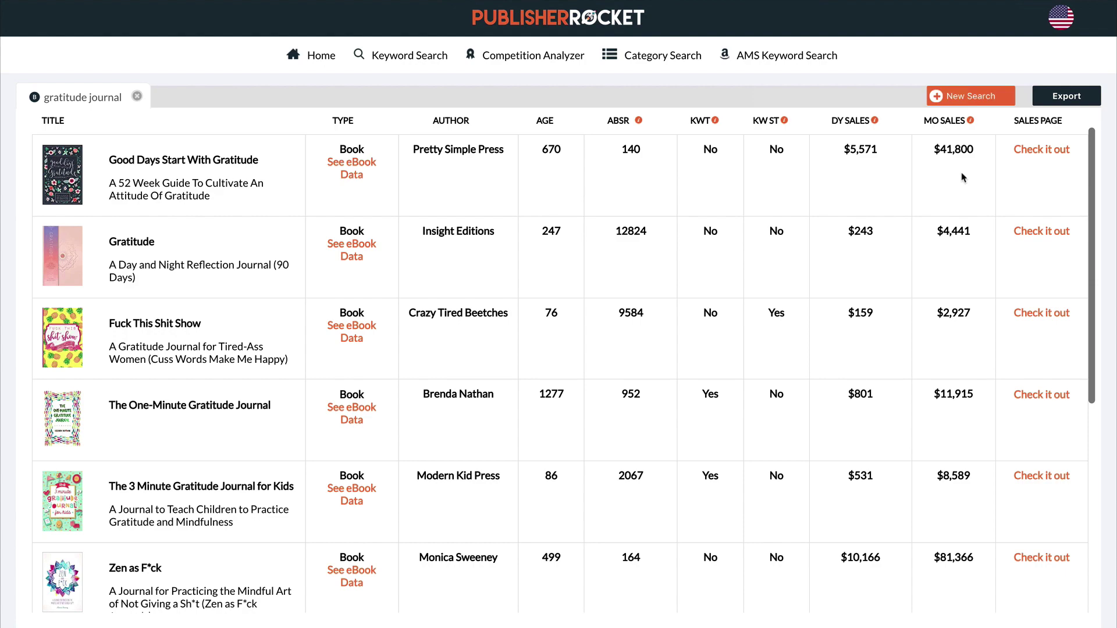
{"action": "left_click", "coordinate": [1042, 152]}
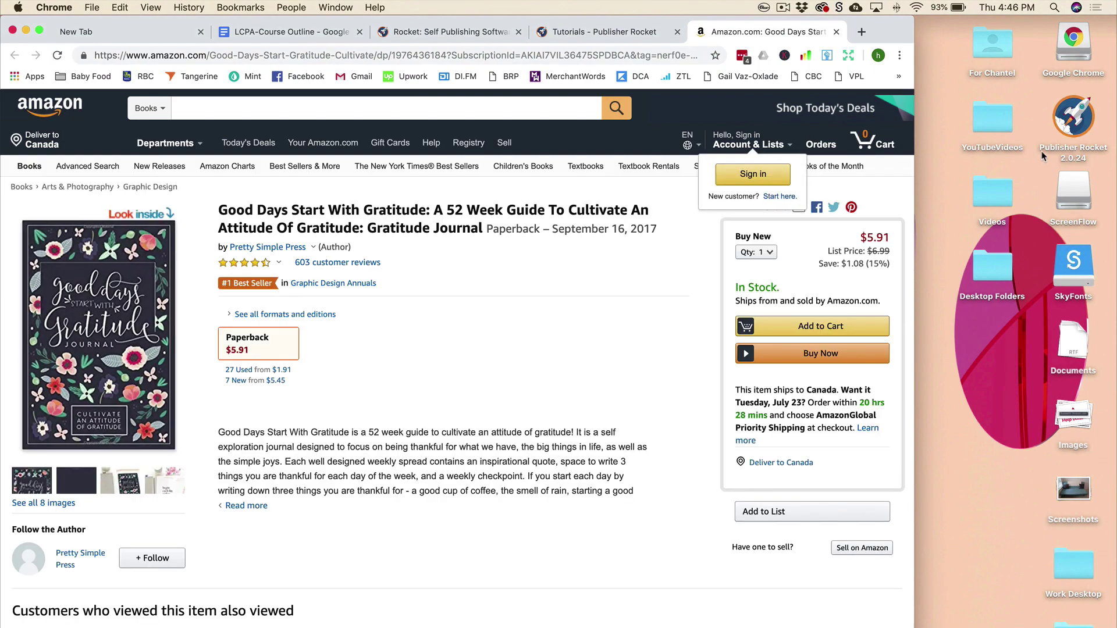
{"action": "scroll", "coordinate": [555, 336], "scroll_direction": "down", "scroll_amount": 1}
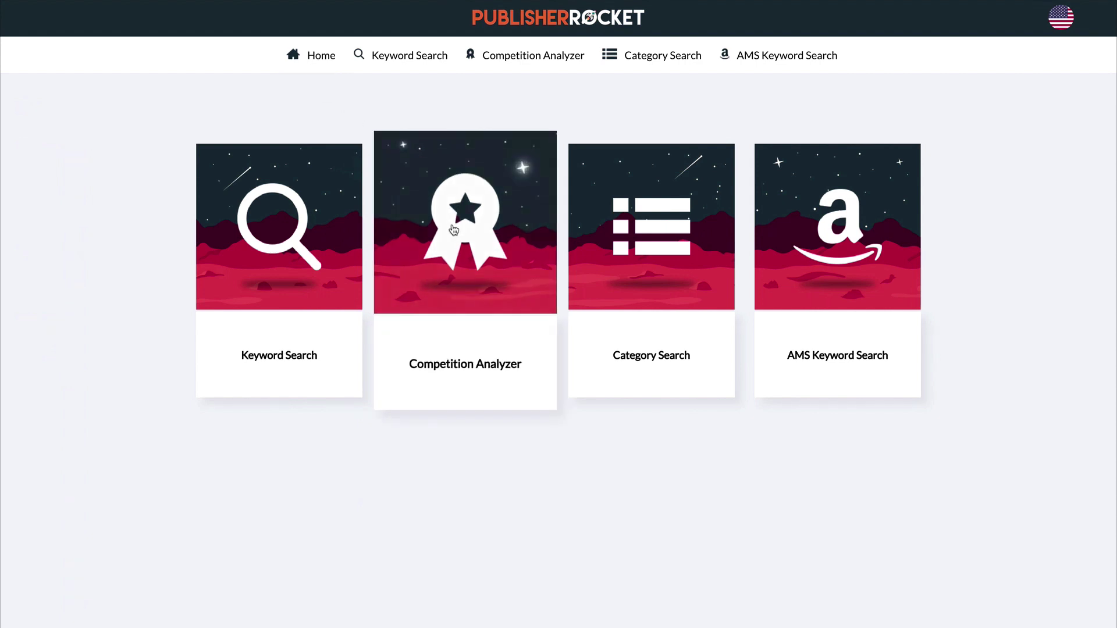
- Run a new competitor analysis for the keyword "gratitude journal" with Book as the format
{"action": "left_click", "coordinate": [453, 228]}
{"action": "type", "text": "gratitudse"}
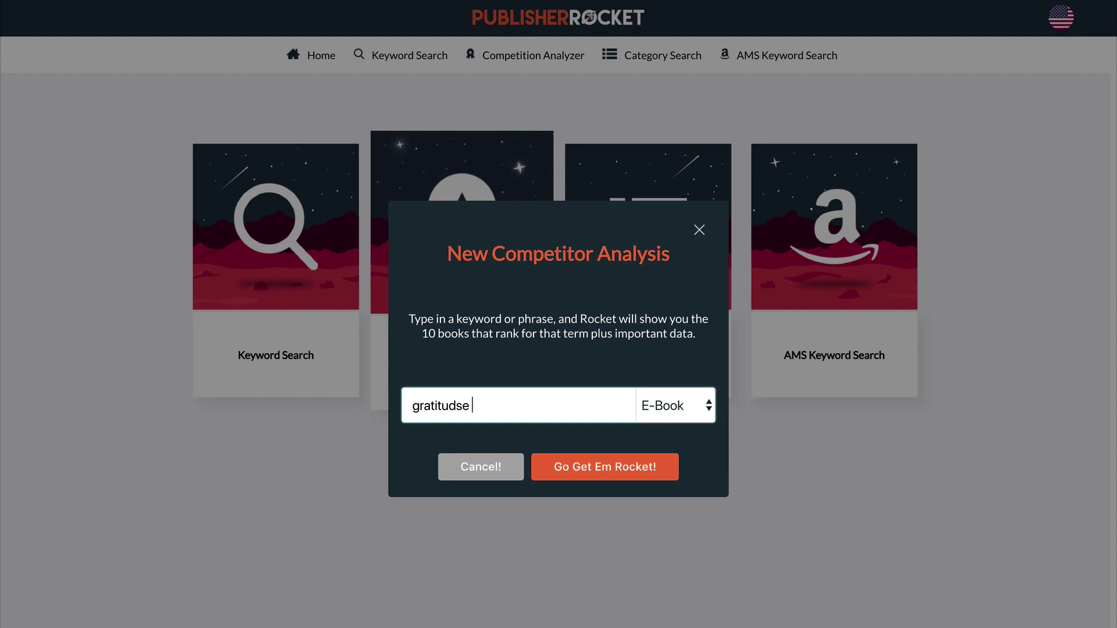
{"action": "key", "text": "BackSpace"}
{"action": "type", "text": "e journa"}
{"action": "key", "text": "BackSpace"}
{"action": "type", "text": "nal"}
{"action": "left_click", "coordinate": [681, 412]}
{"action": "left_click", "coordinate": [667, 428]}
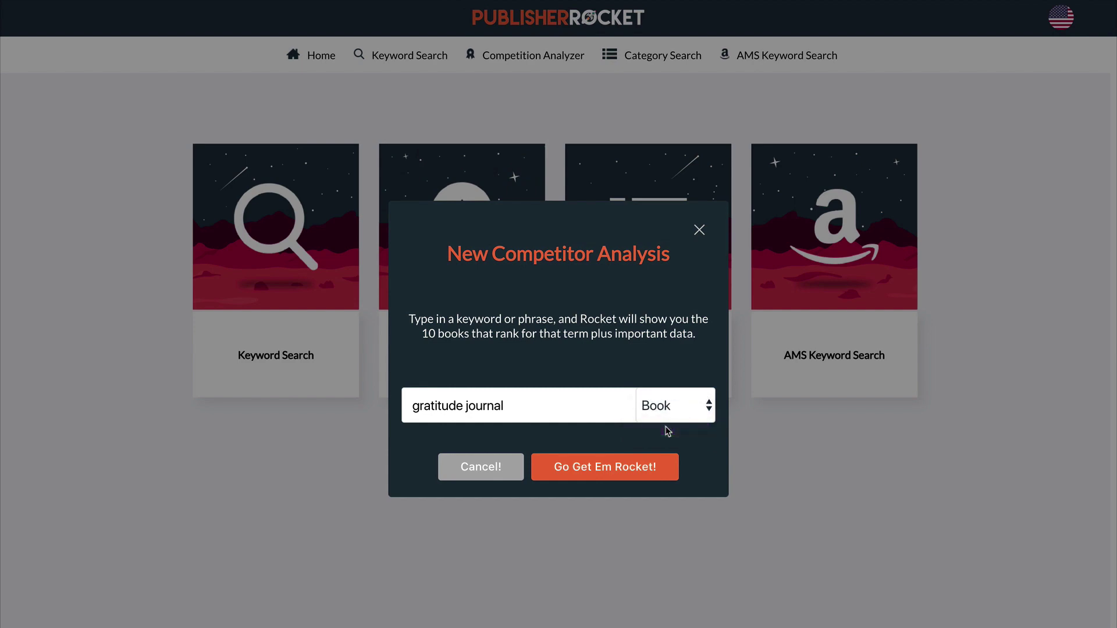
{"action": "left_click", "coordinate": [632, 469]}
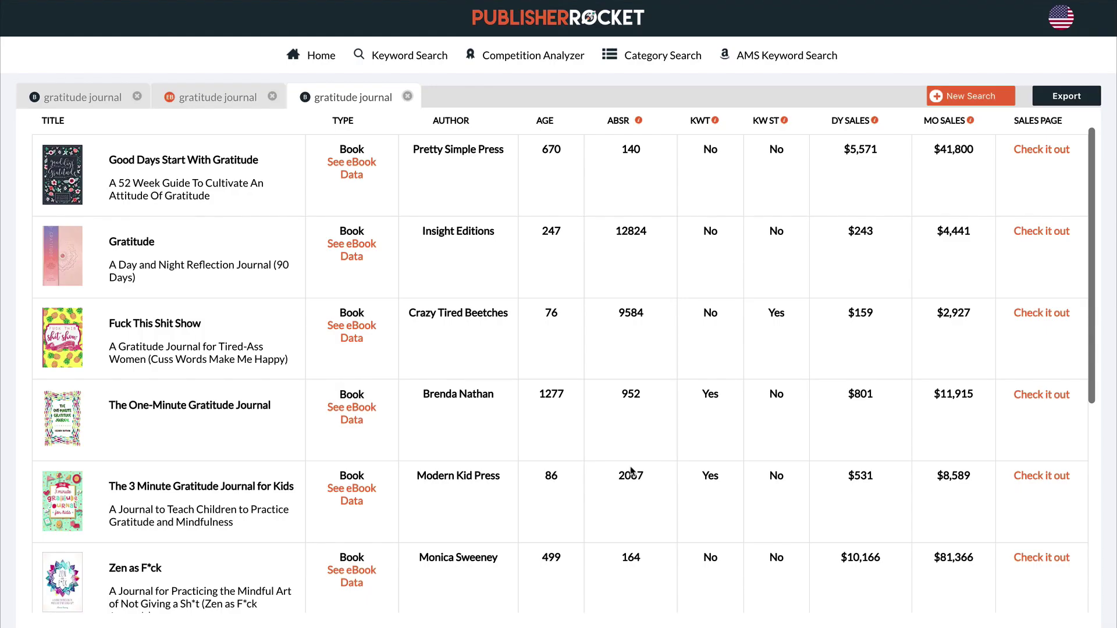